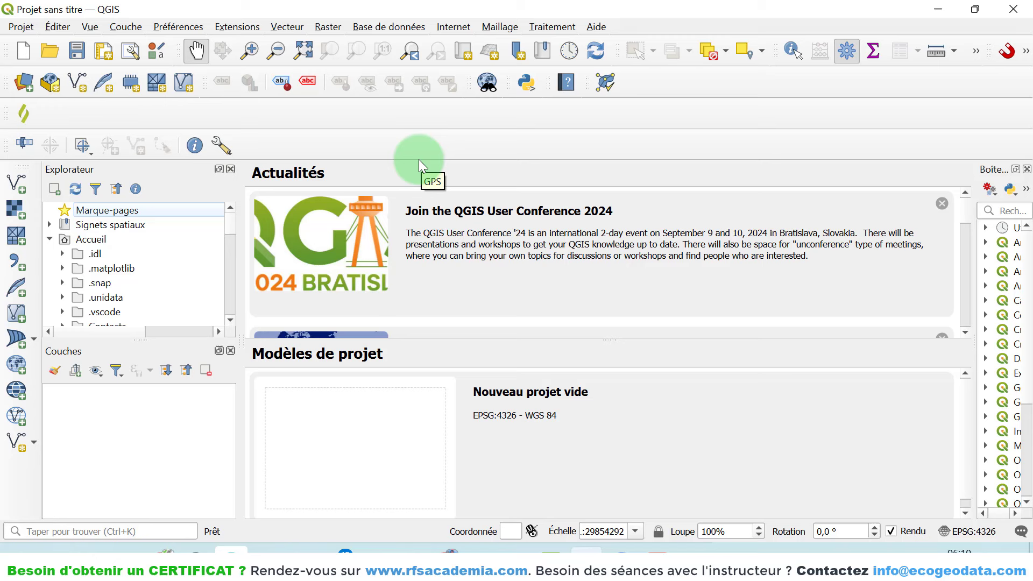
Step: Create a new empty project and move the single-icon green plugin toolbar up into the row beside the label tools
left_click(400, 441)
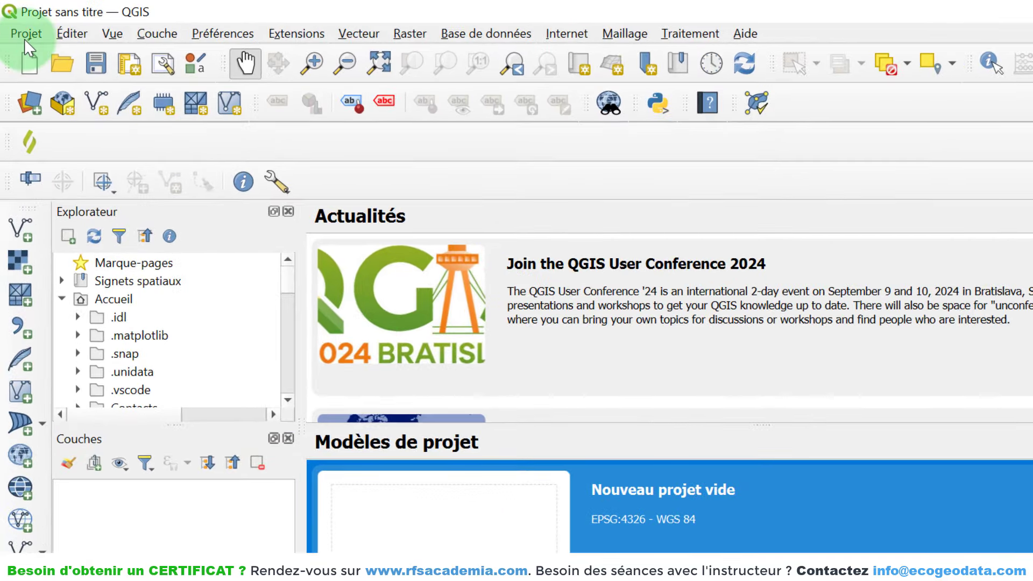
left_click(26, 34)
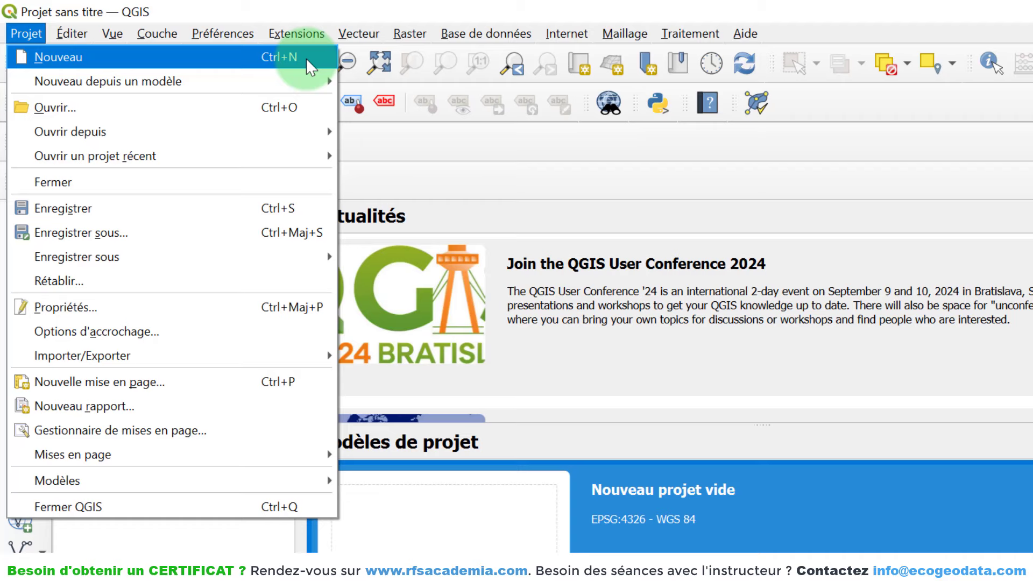
left_click(71, 56)
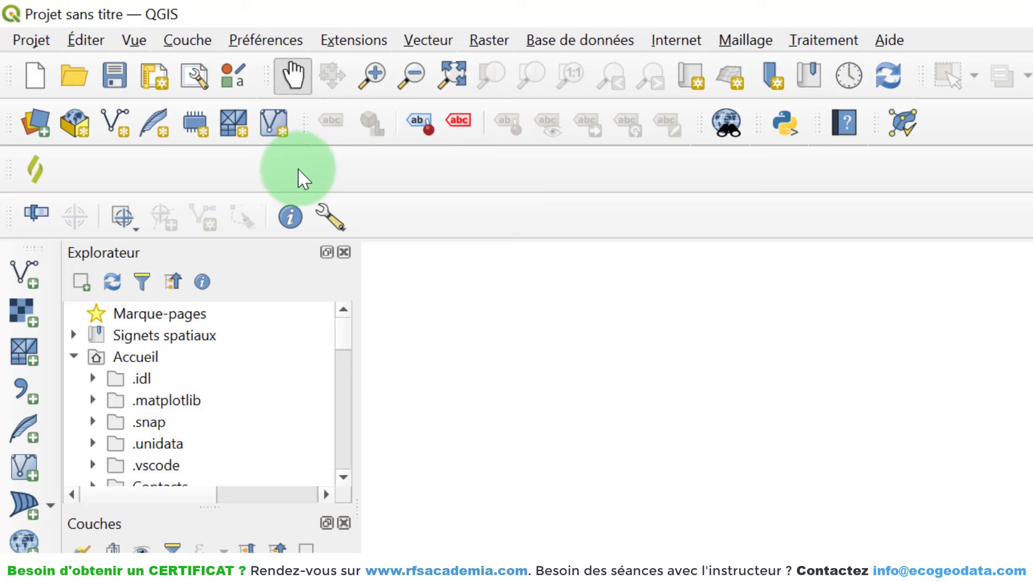
left_click_drag(13, 167, 260, 159)
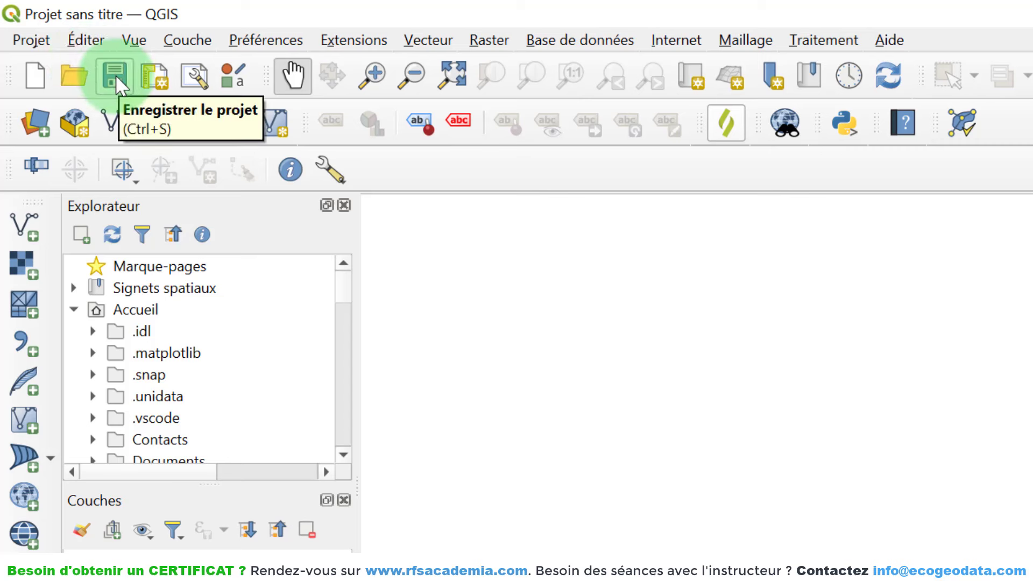
Step: Save the project in Bureau > Cours_Guide_Complet_QGIS 3 as Projet_Guide_Complet_QGIS_pour_Débutants in QGZ format
left_click(31, 37)
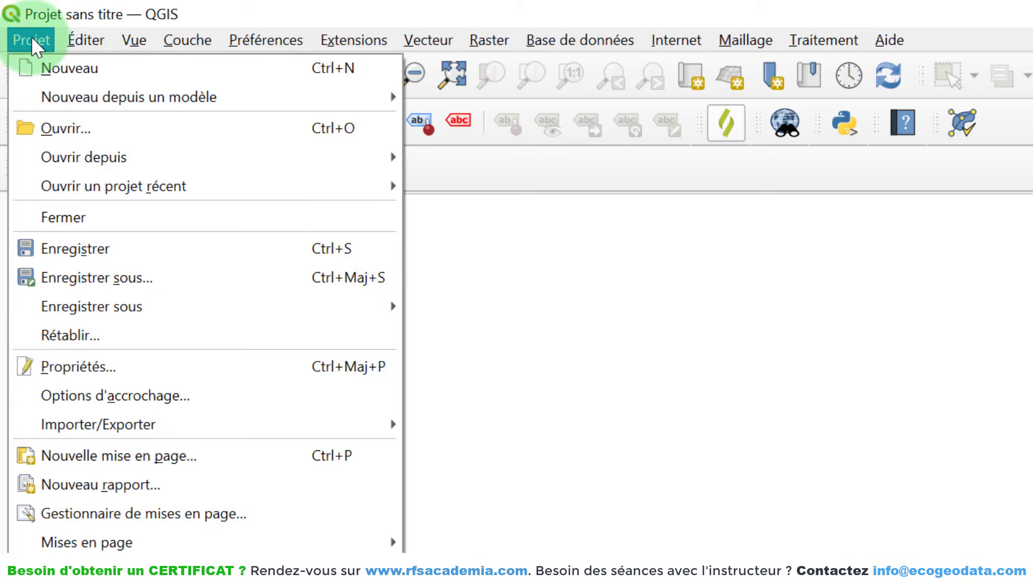
left_click(106, 244)
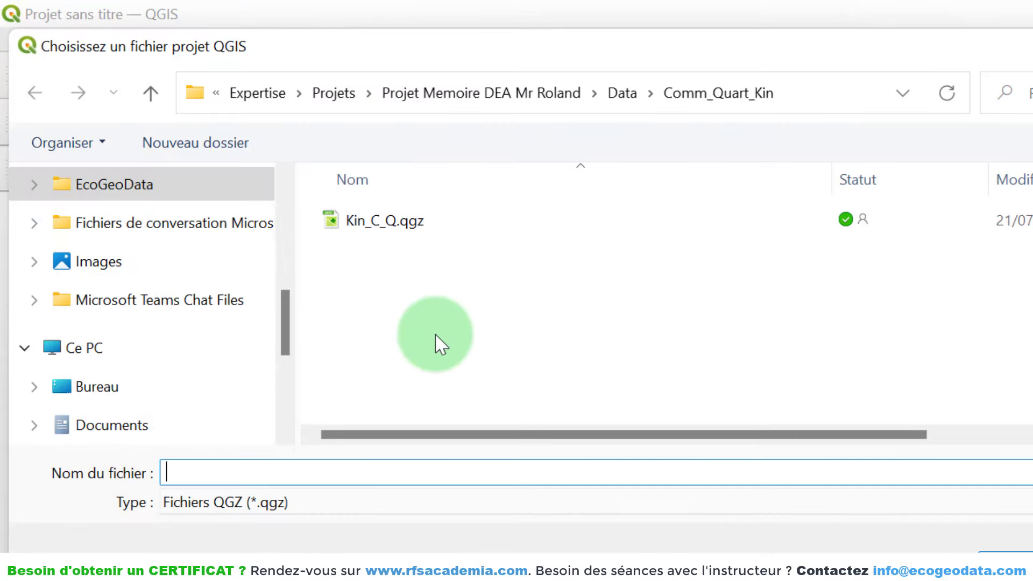
left_click(142, 383)
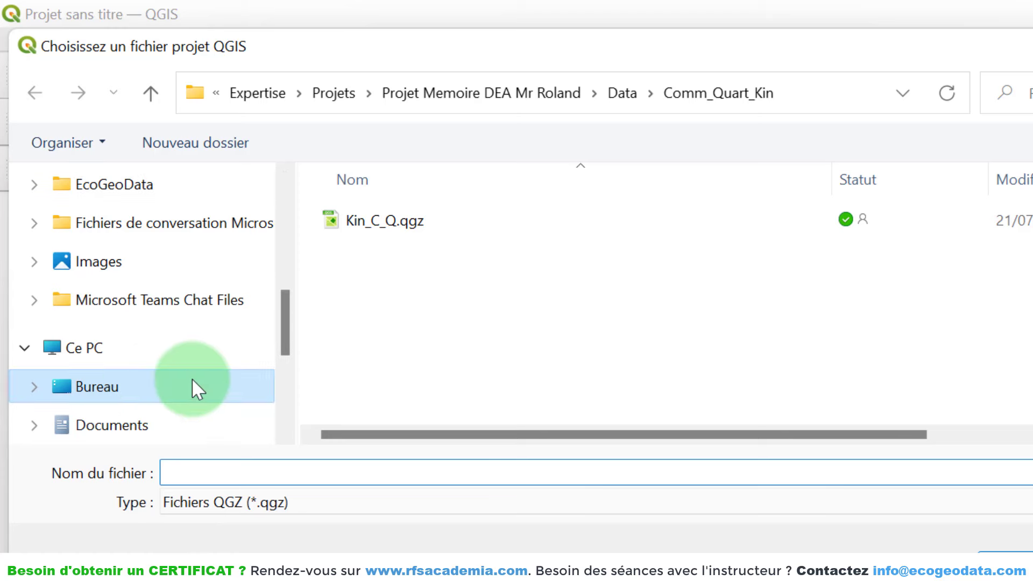
double_click(660, 238)
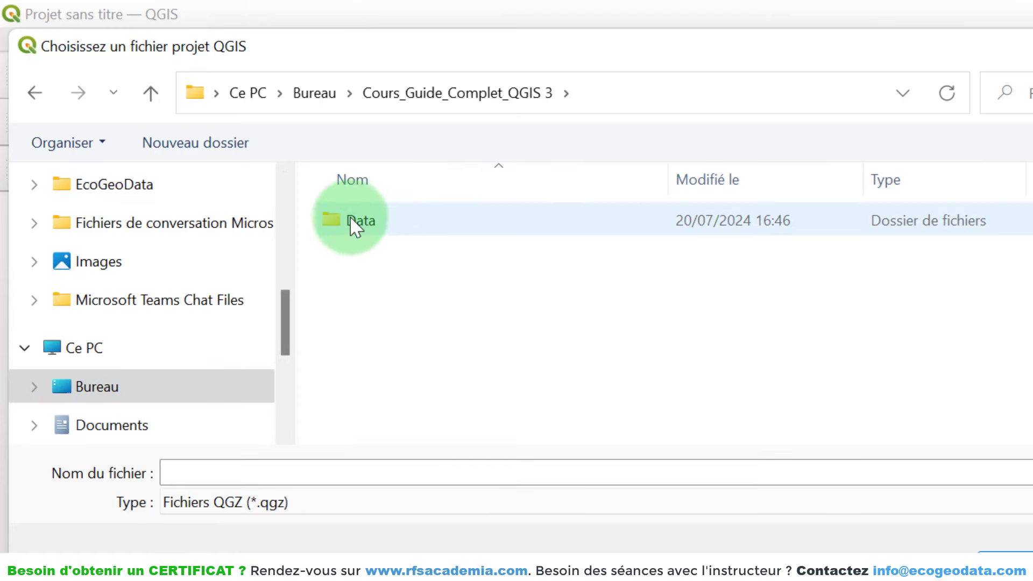
left_click(386, 469)
type("Projet_Guide")
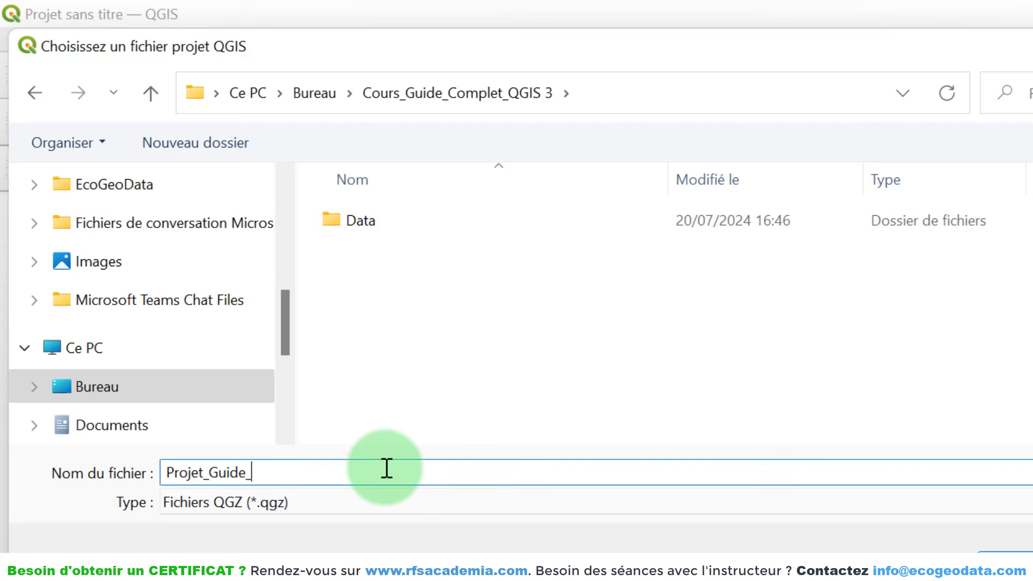
type("_Complet_QGIS_pour")
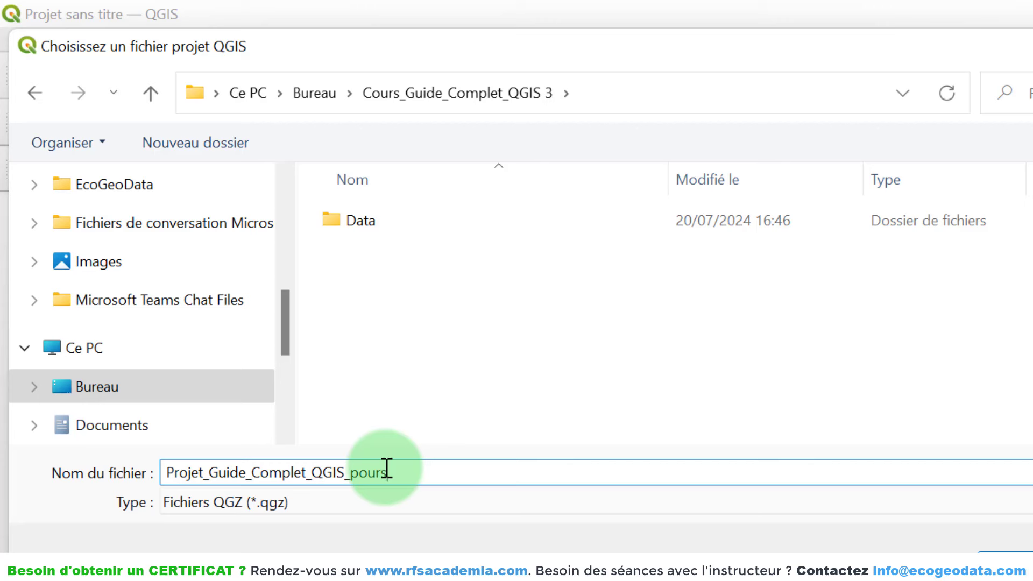
type("_Débutants")
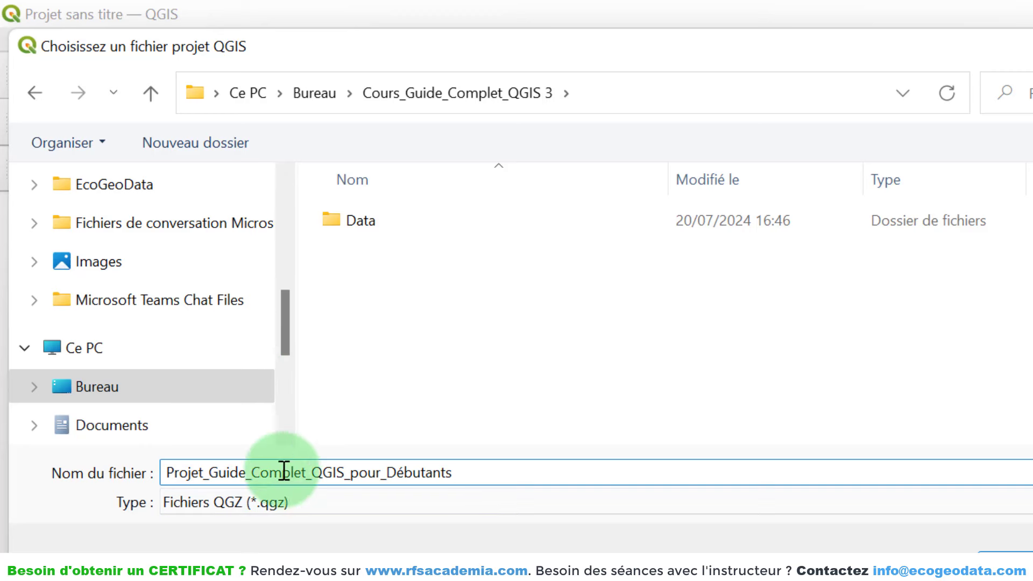
left_click(213, 505)
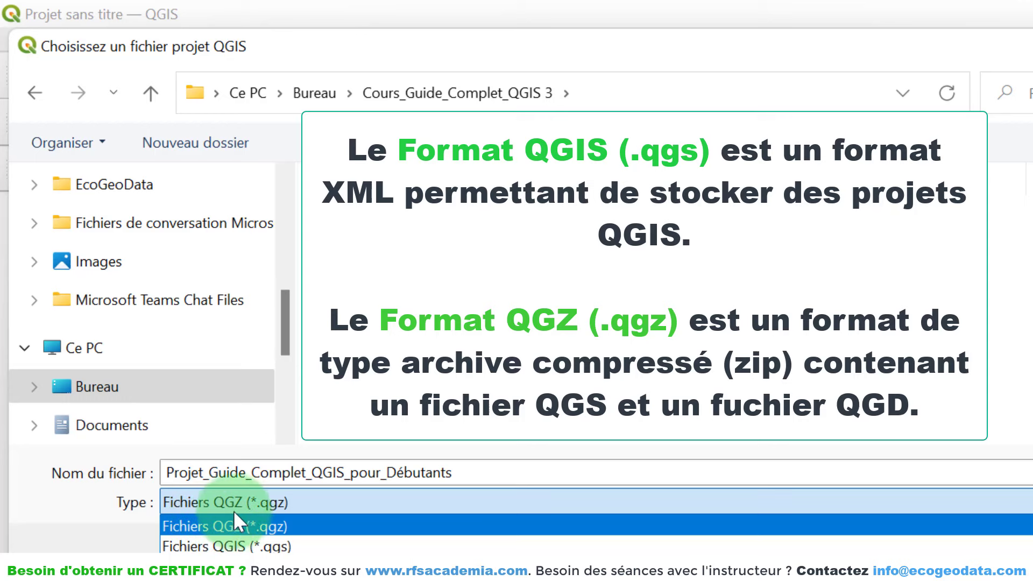
left_click(263, 527)
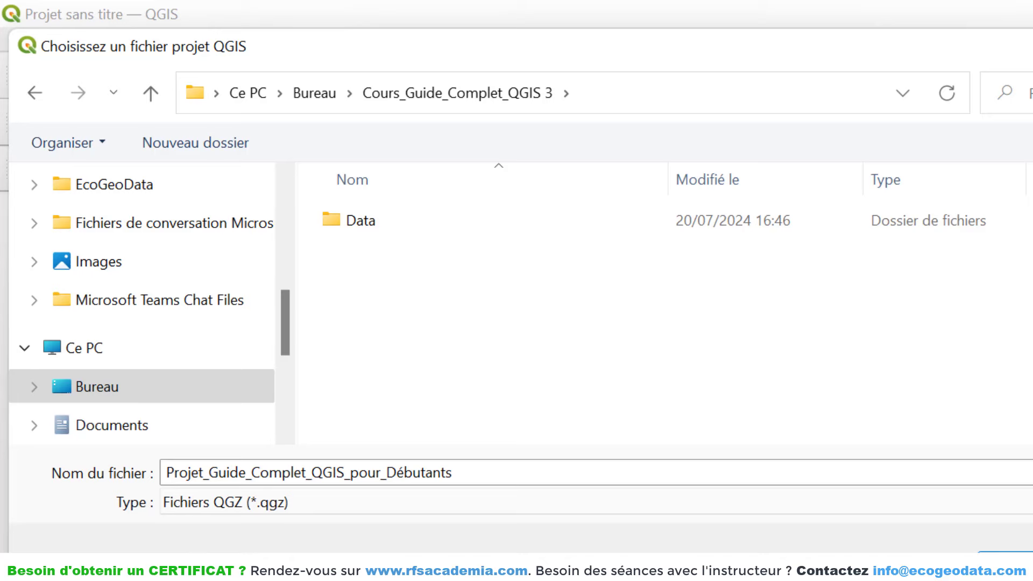
left_click(1012, 552)
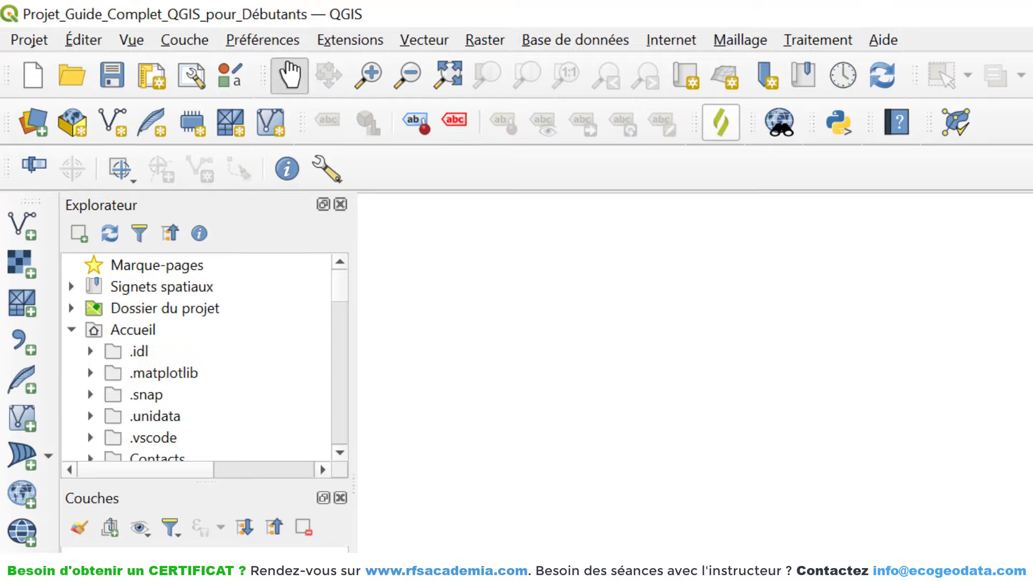
Step: Switch to File Explorer and examine the contents of the Raster folder inside the course's Data folder
left_click(87, 564)
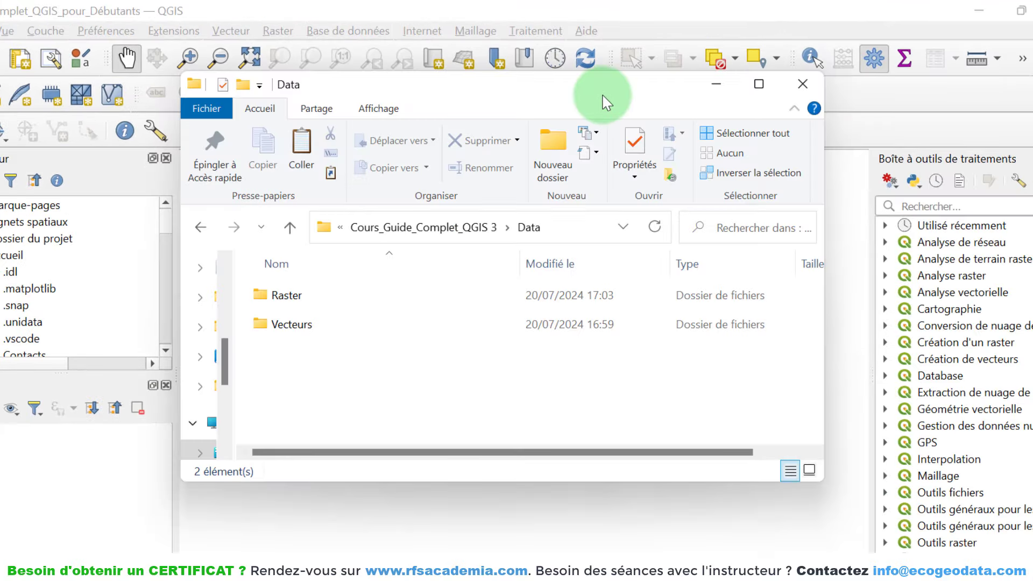
left_click_drag(512, 82, 513, 133)
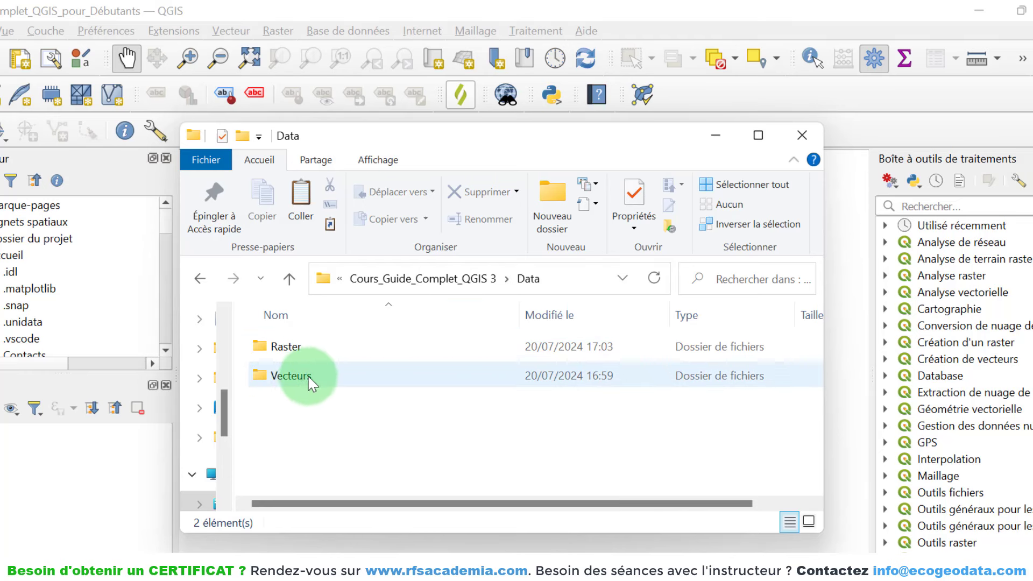
left_click(293, 351)
double_click(293, 351)
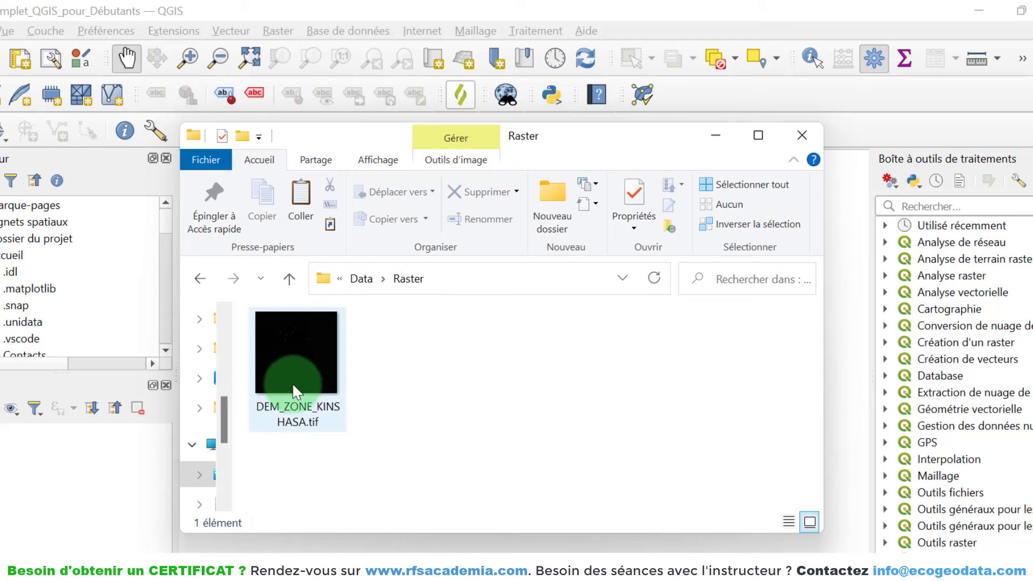
left_click(289, 279)
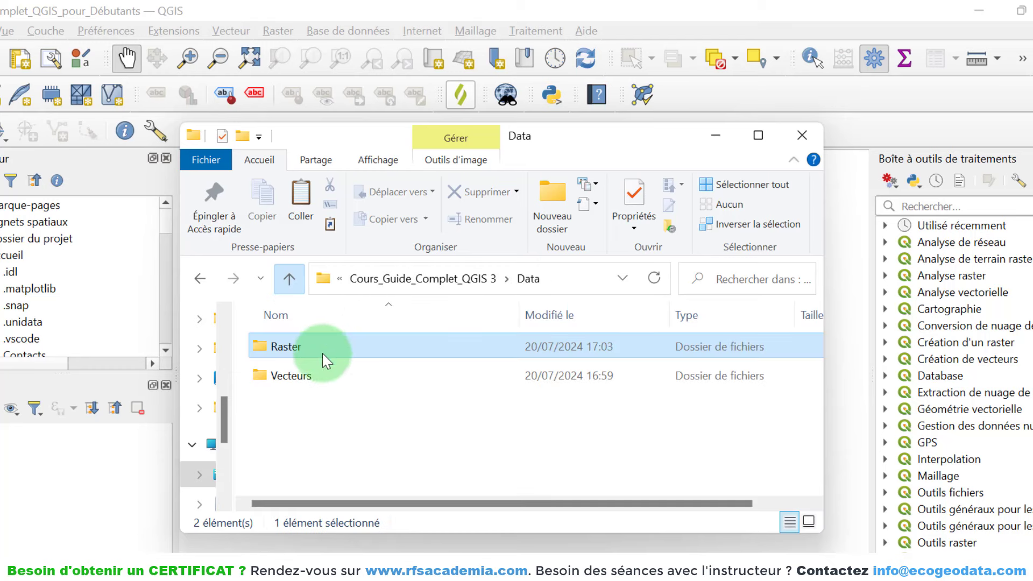
Step: Open the Vecteurs folder and look through its shapefile files, enlarging the window to show more of the list
double_click(297, 375)
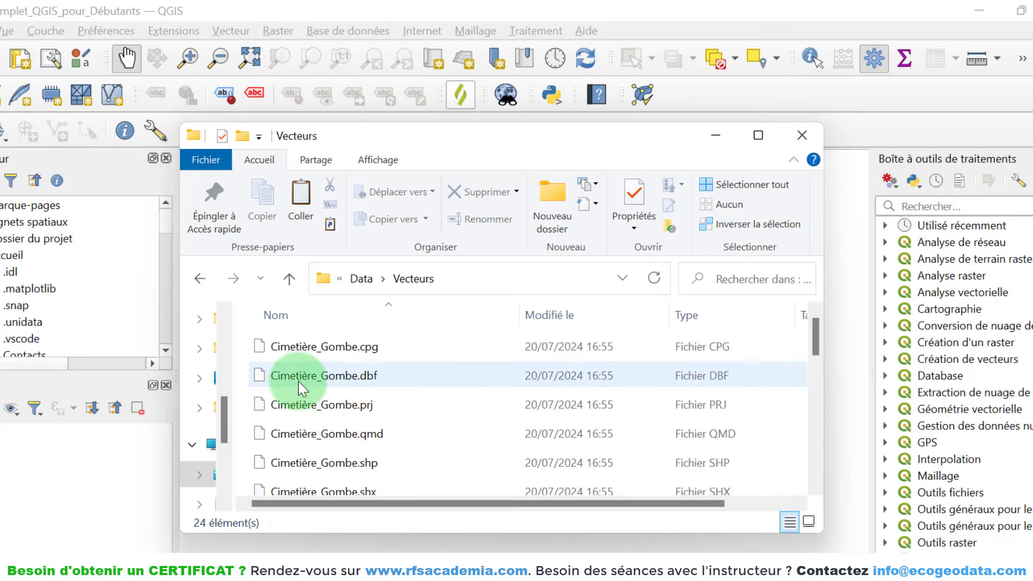
scroll(337, 387, "down", 3)
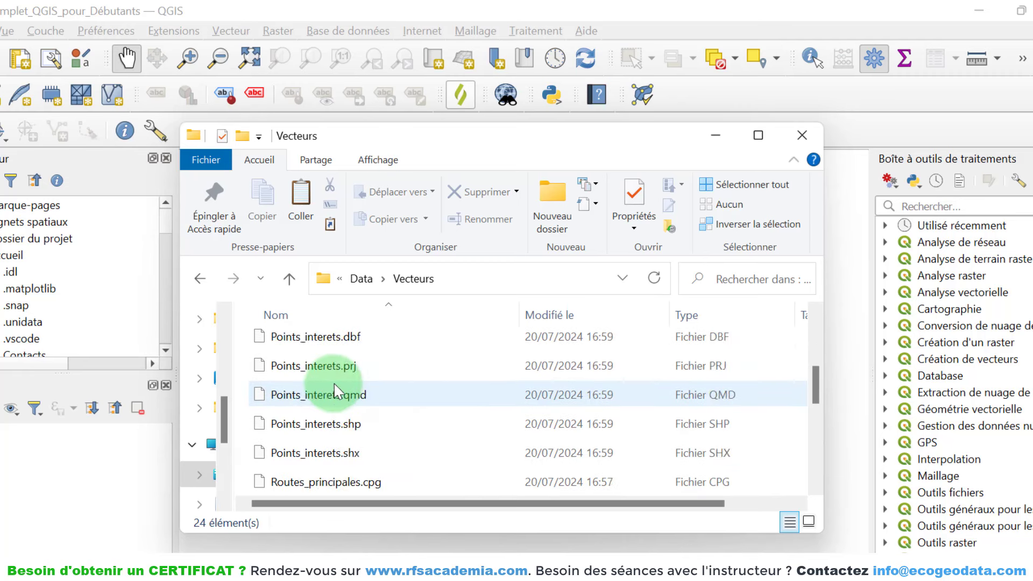
scroll(323, 374, "down", 3)
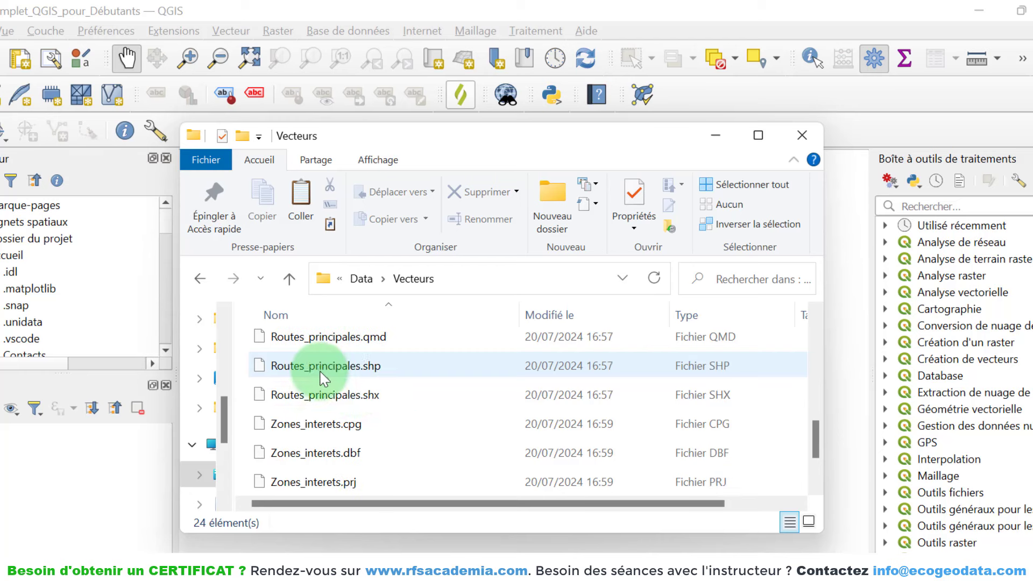
scroll(345, 382, "down", 1)
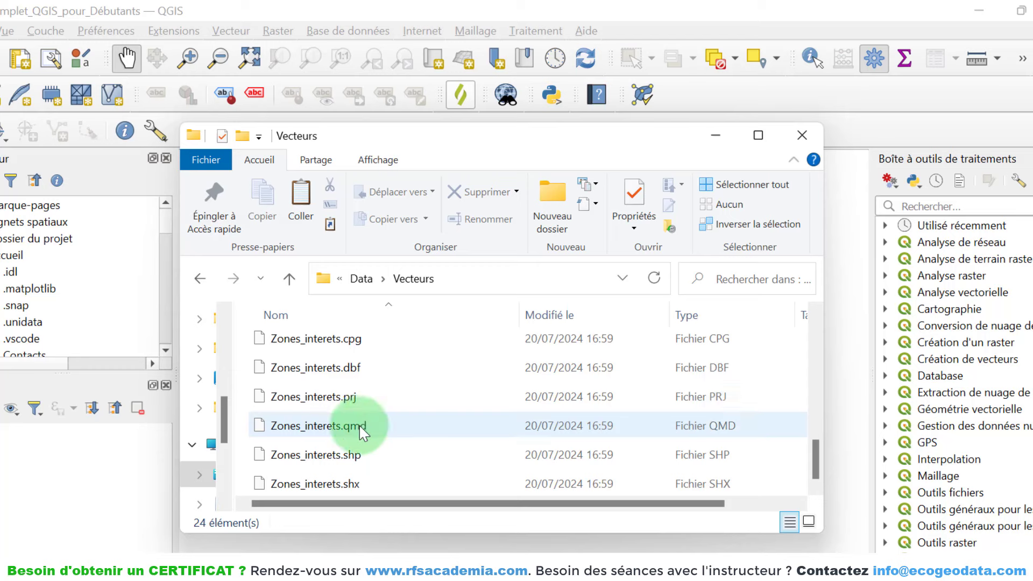
left_click_drag(453, 534, 450, 579)
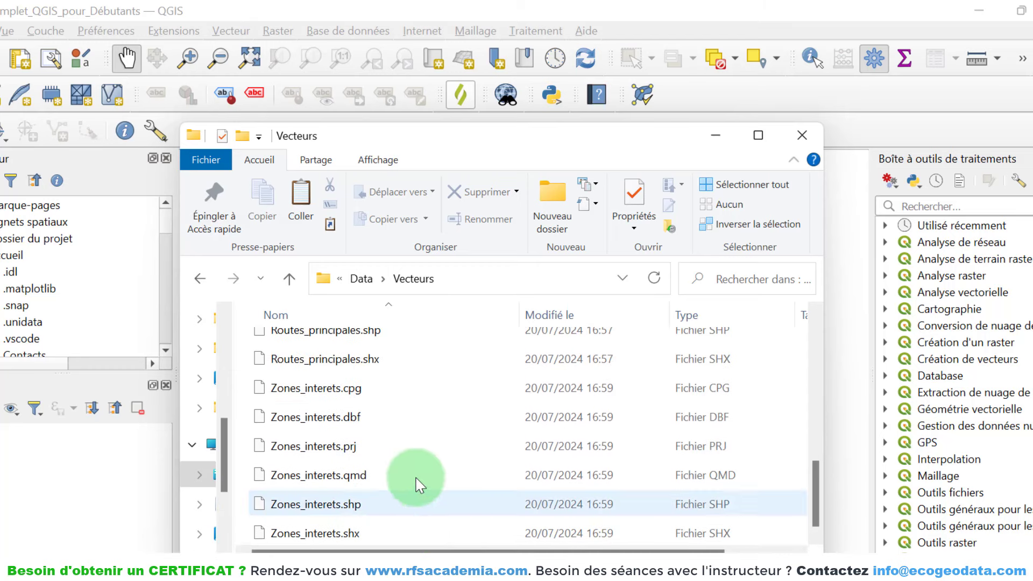
Step: Select all Zones_interets files from .cpg to .shx to review the shapefile's components, and return to QGIS
left_click(341, 395)
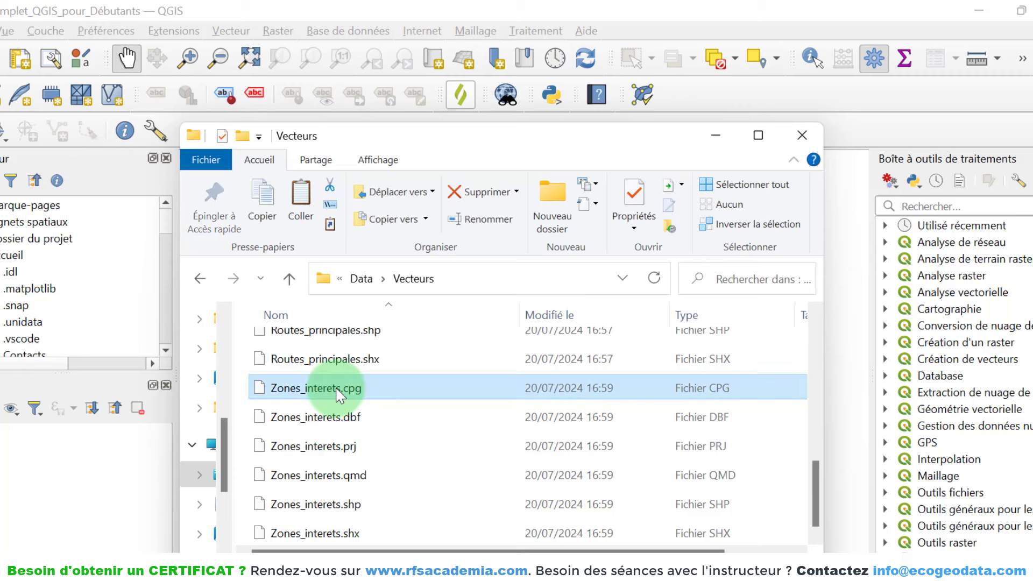
key("shift+Down")
key("shift+Down")
key("shift+Down")
key("shift+Down")
key("shift+Down")
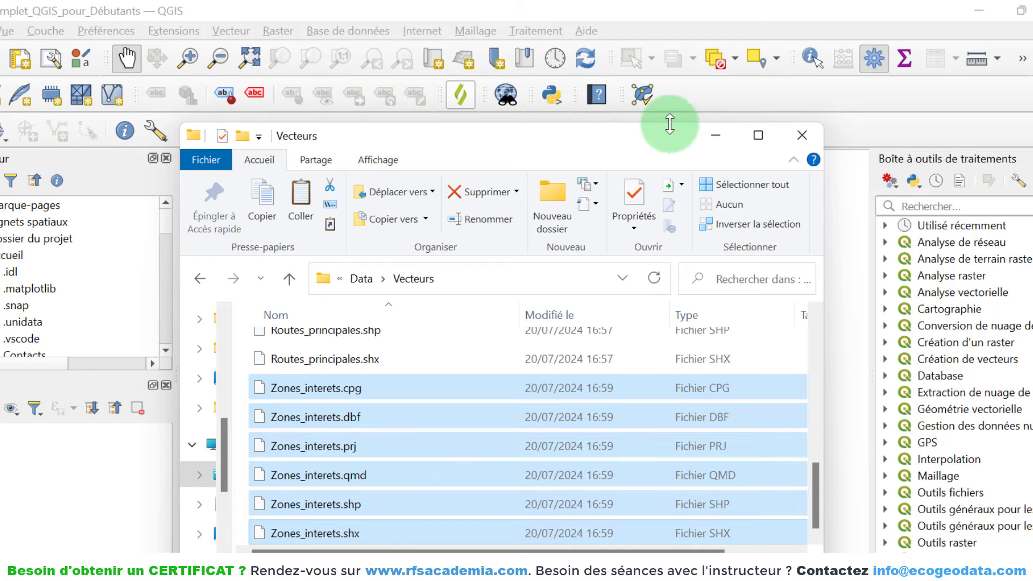
left_click(814, 101)
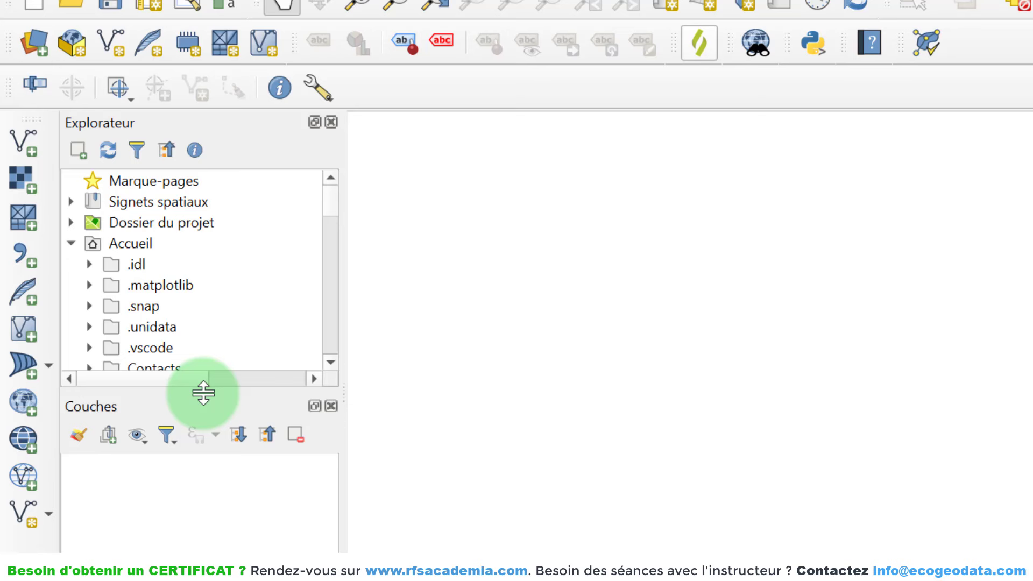
Step: Make the Explorateur panel taller and collapse its Accueil folder
left_click_drag(203, 393, 203, 434)
left_click(70, 243)
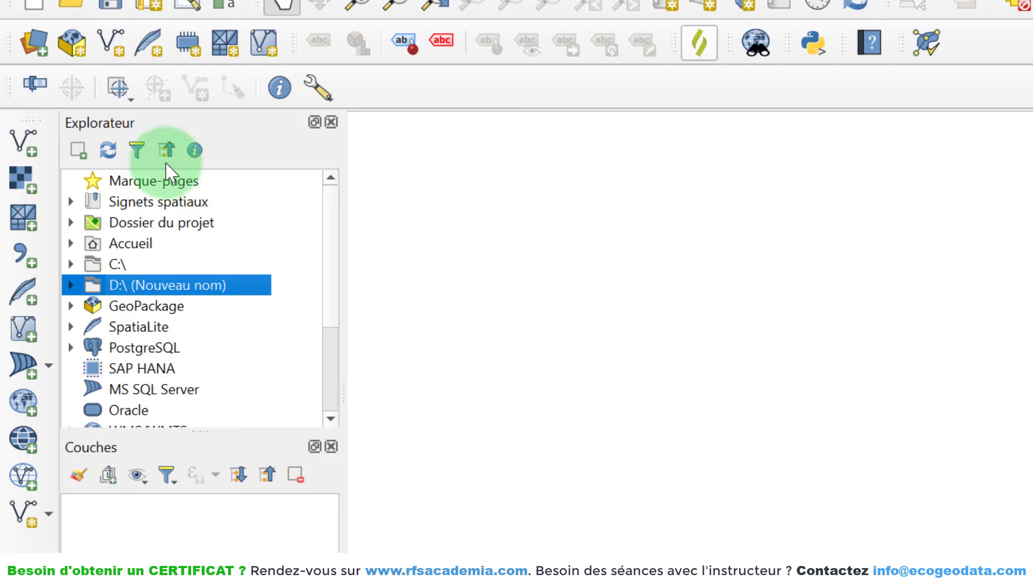
left_click(112, 264)
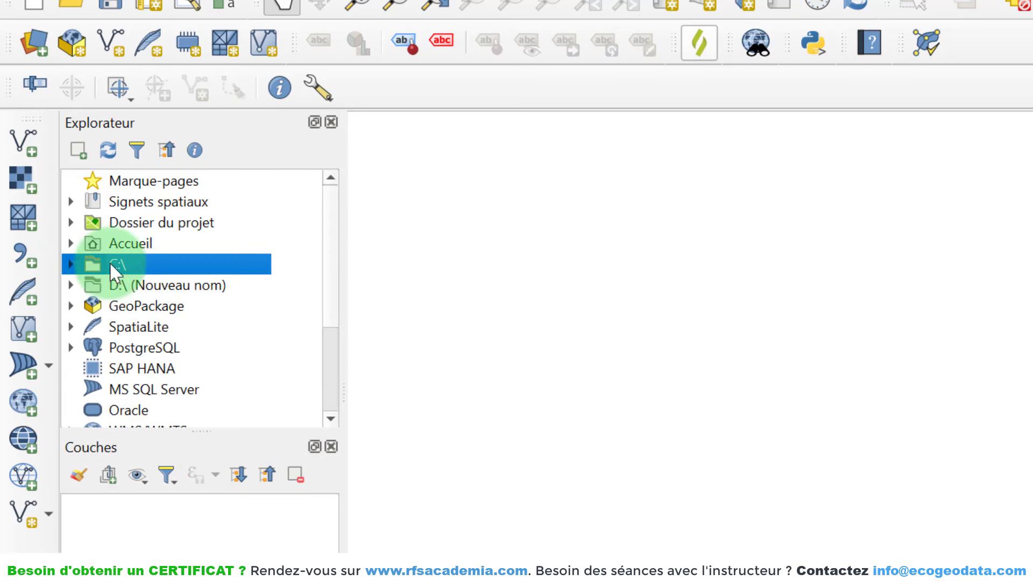
Step: Expand the D:\ drive in the data browser down to the OneDrive > Bureau folder
left_click(70, 285)
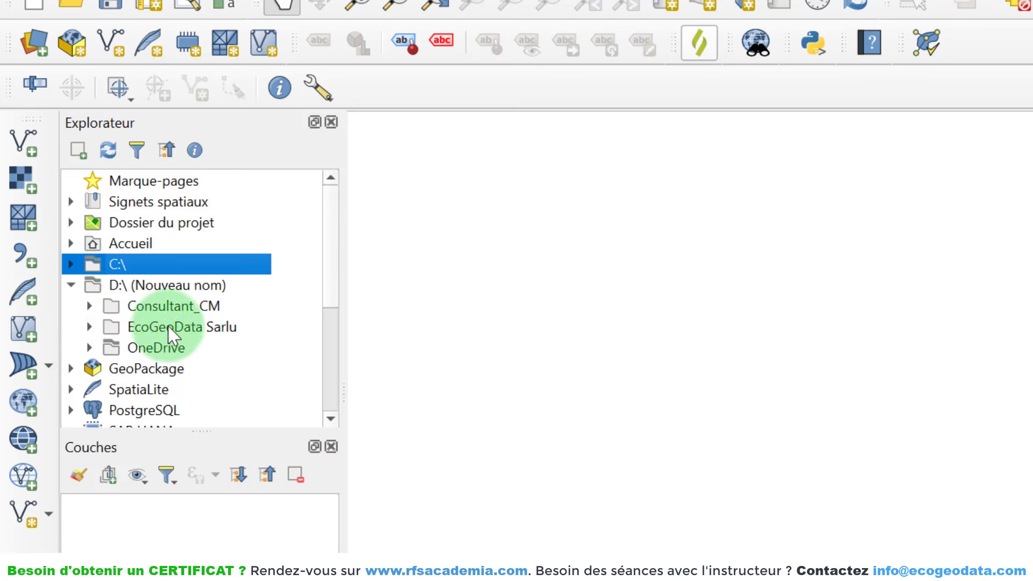
left_click(90, 348)
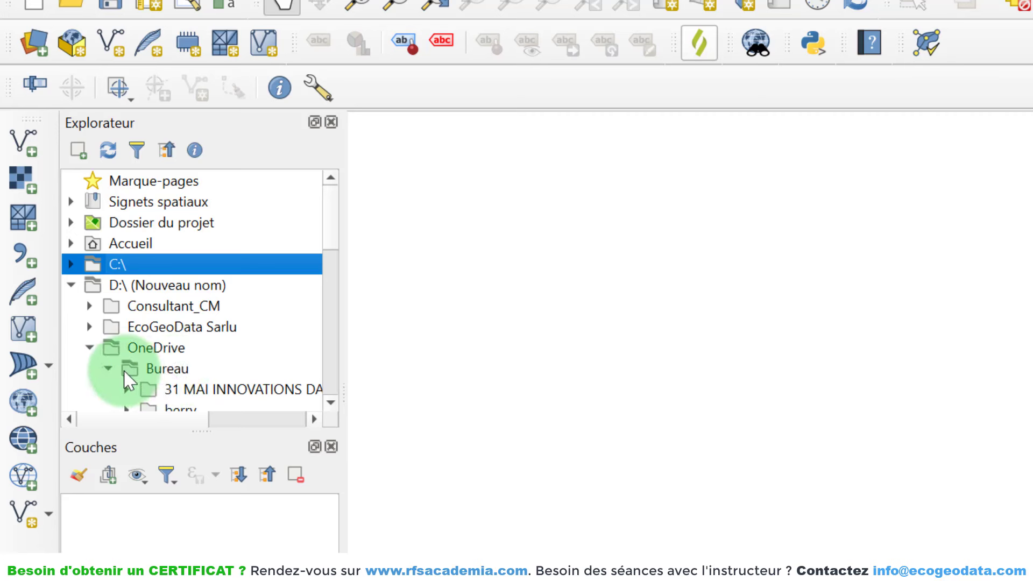
left_click(168, 370)
scroll(166, 377, "down", 3)
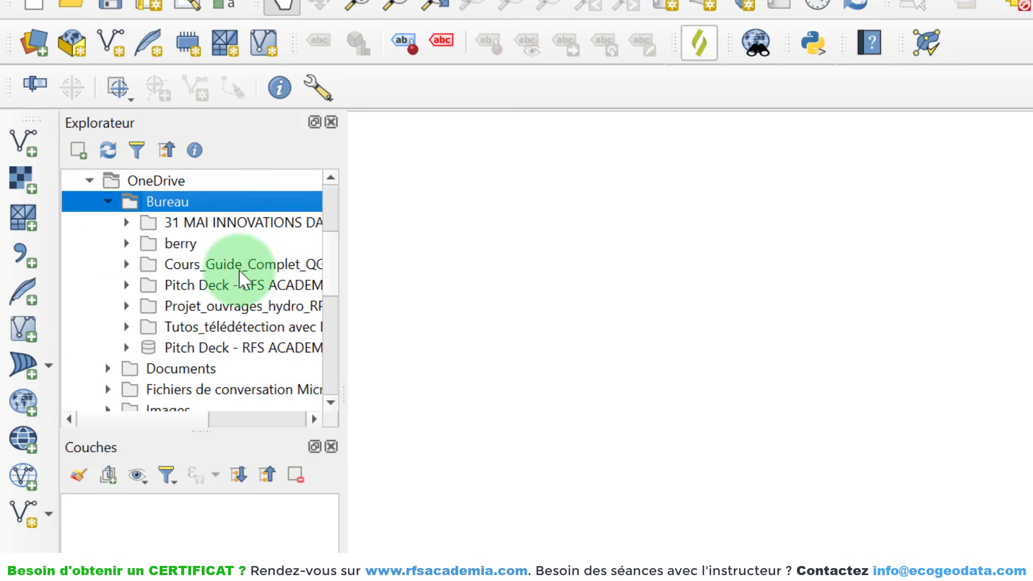
Step: Widen the Explorateur panel and select the Projet_Guide_Complet_QGIS_pour_Débutants project inside the Cours_Guide_Complet_QGIS 3 folder
left_click(253, 265)
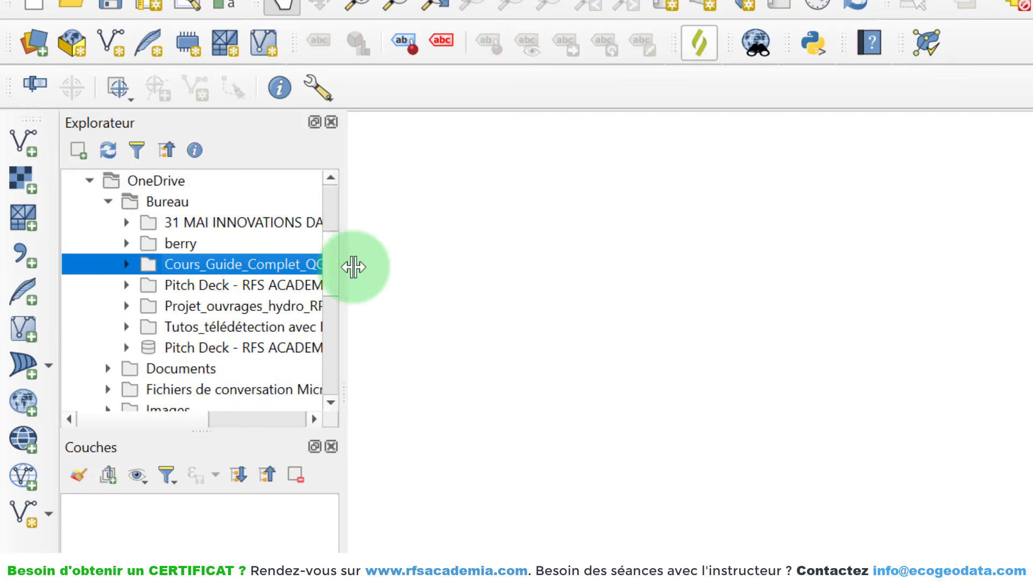
left_click_drag(353, 266, 515, 265)
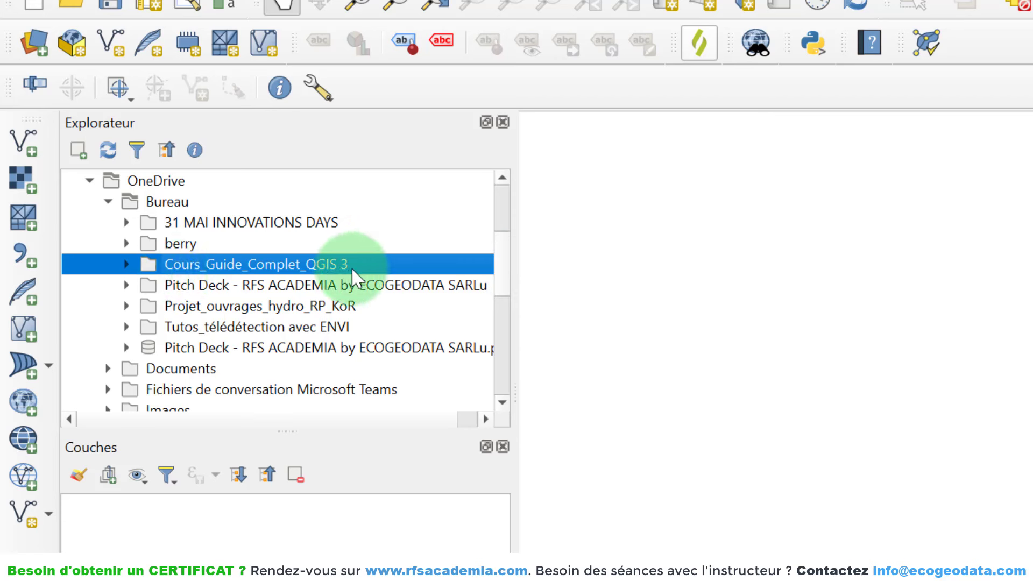
left_click(125, 263)
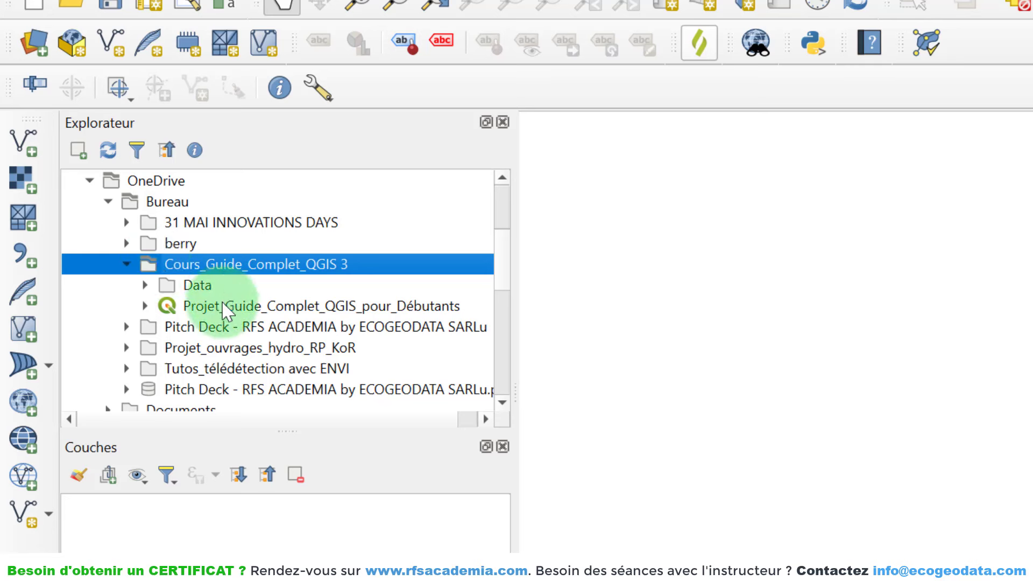
left_click(203, 302)
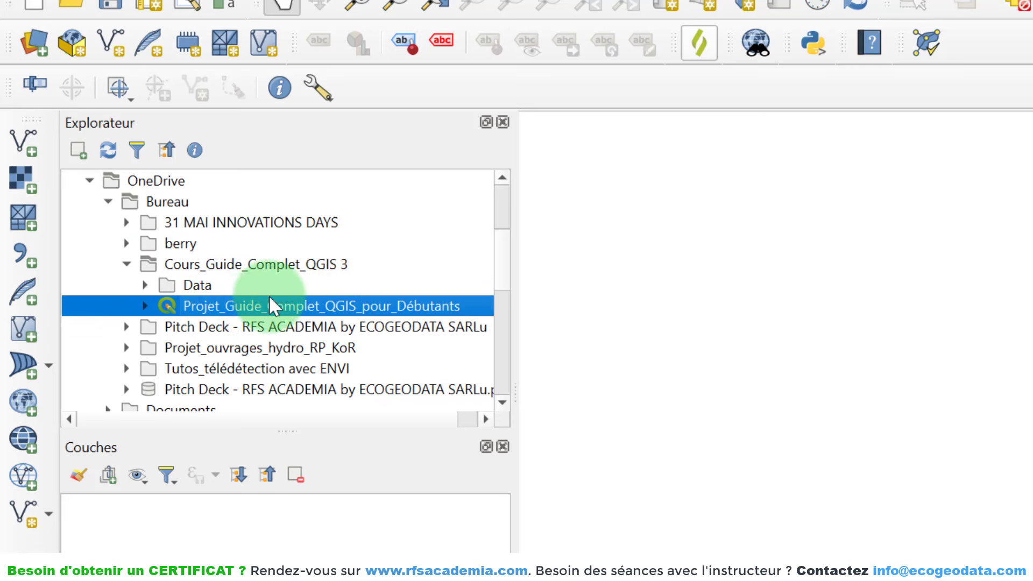
Step: Expand the Data folder and its Vecteurs subfolder in the data browser and select Cimetière_Gombe.shp
left_click(206, 285)
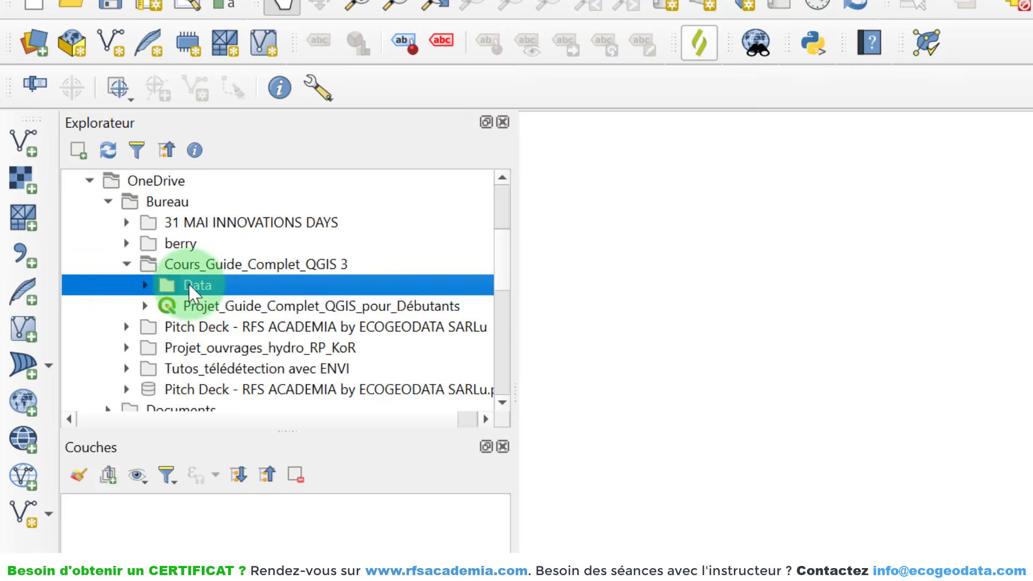
left_click(145, 285)
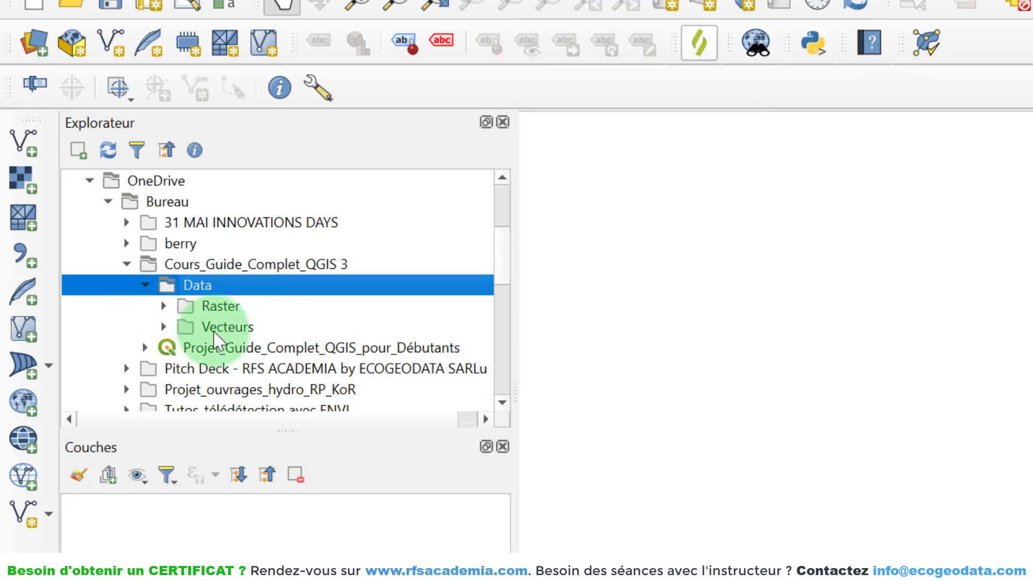
left_click(163, 326)
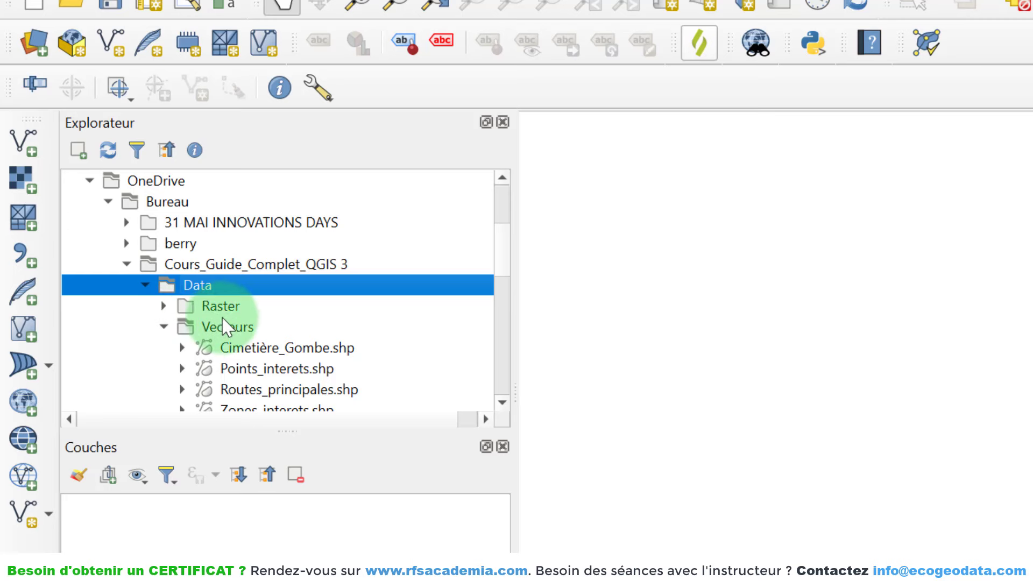
scroll(227, 323, "down", 1)
left_click(262, 265)
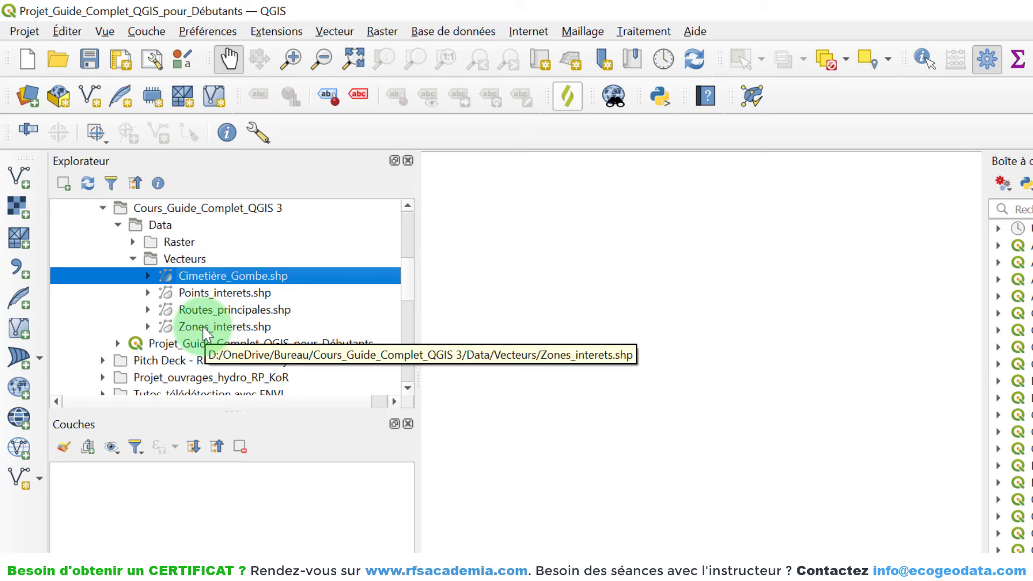
Step: Add the Zones_interets.shp and Routes_principales.shp shapefiles from the browser to the project as layers
mouse_move(203, 327)
left_mouse_down()
mouse_move(725, 352)
mouse_move(663, 351)
mouse_move(715, 335)
mouse_move(648, 332)
mouse_move(675, 312)
mouse_move(595, 279)
mouse_move(586, 412)
mouse_move(759, 347)
mouse_move(619, 310)
mouse_move(681, 360)
mouse_move(647, 357)
mouse_move(731, 354)
mouse_move(687, 355)
left_mouse_up()
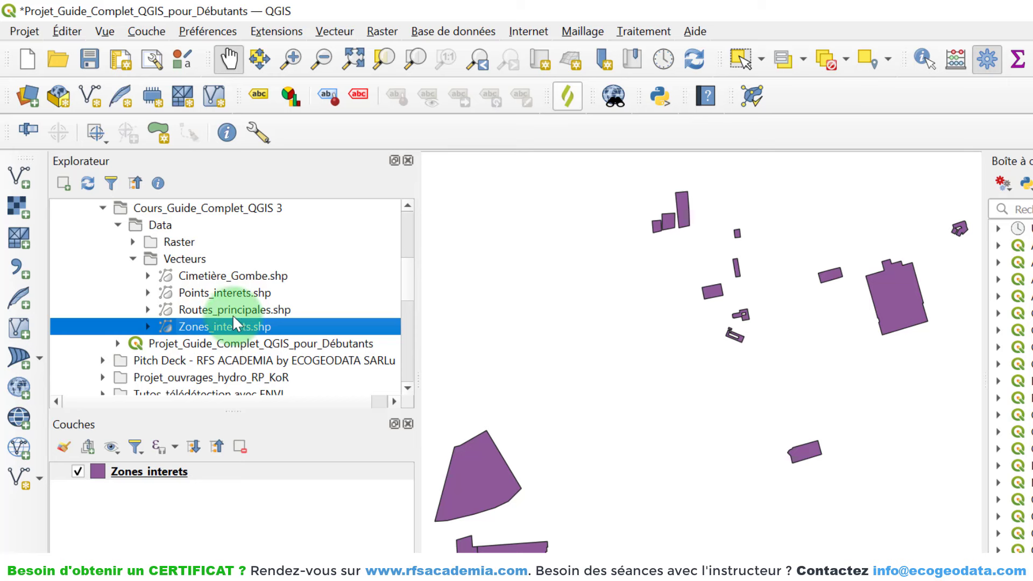
mouse_move(231, 310)
left_mouse_down()
mouse_move(206, 409)
mouse_move(156, 526)
mouse_move(157, 500)
mouse_move(183, 515)
mouse_move(185, 506)
left_mouse_up()
scroll(646, 401, "down", 1)
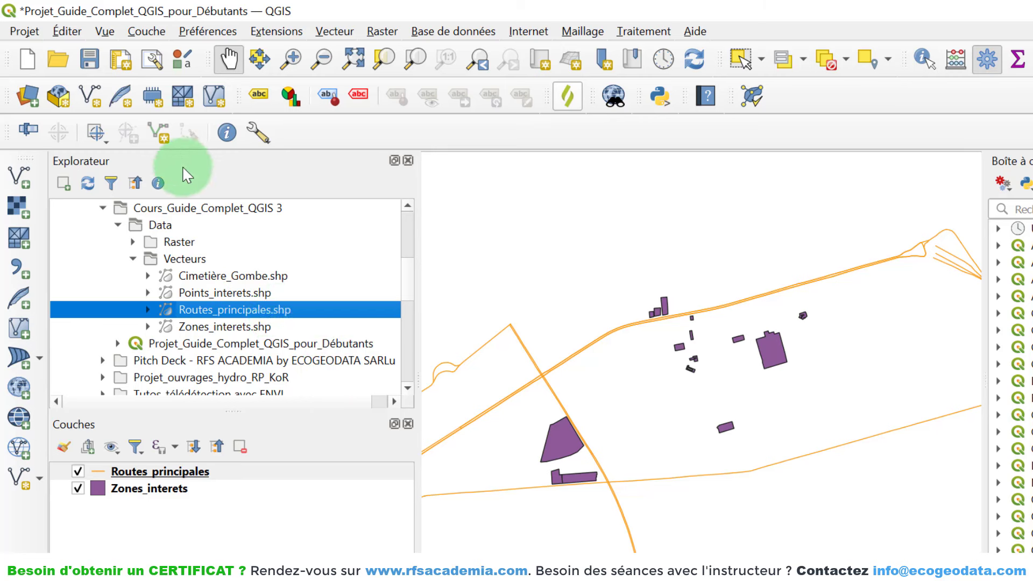
Step: Open the data source manager for adding a vector layer and dismiss the database credentials request
left_click(151, 34)
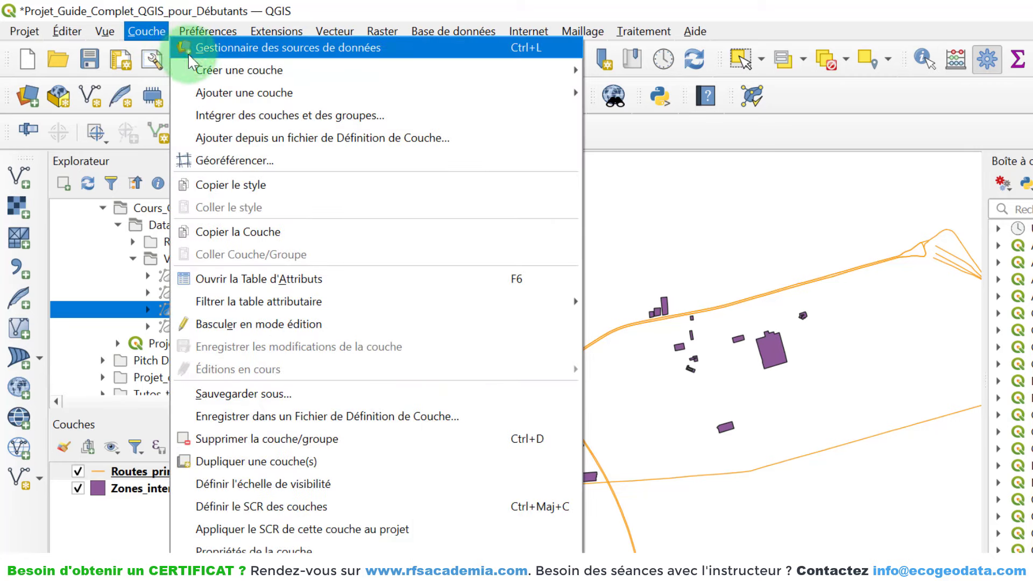
mouse_move(233, 97)
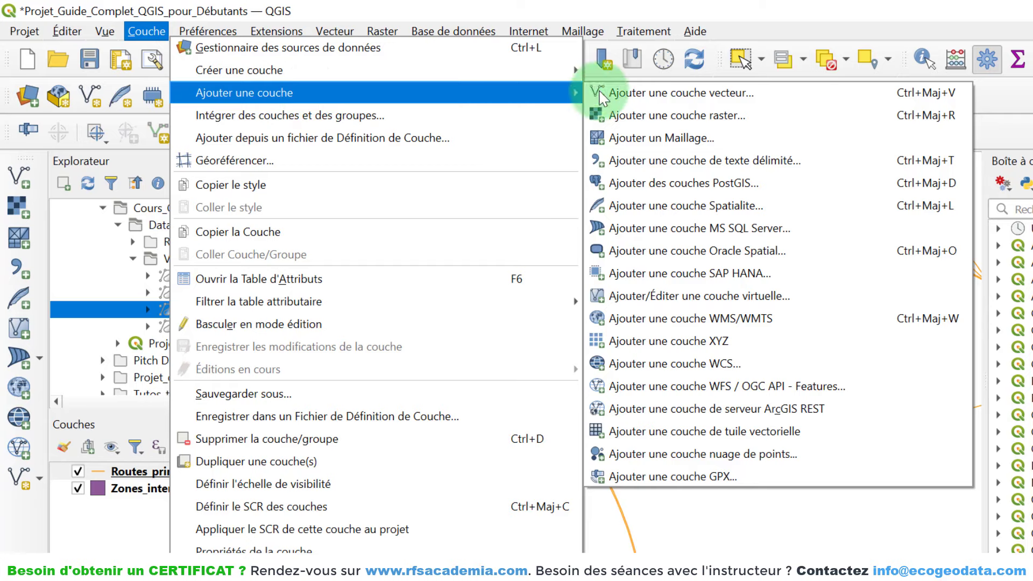
left_click(697, 93)
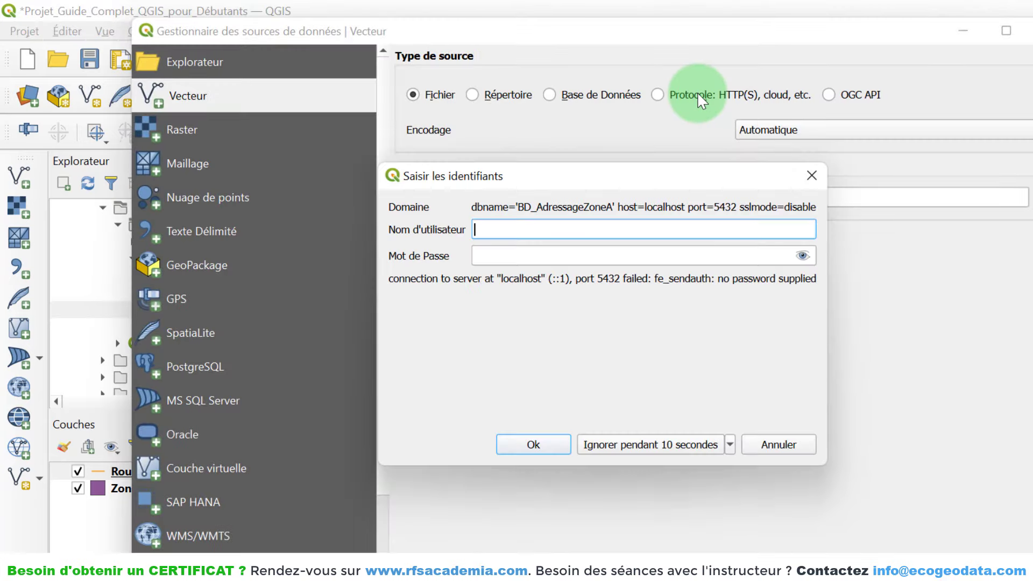
left_click(810, 177)
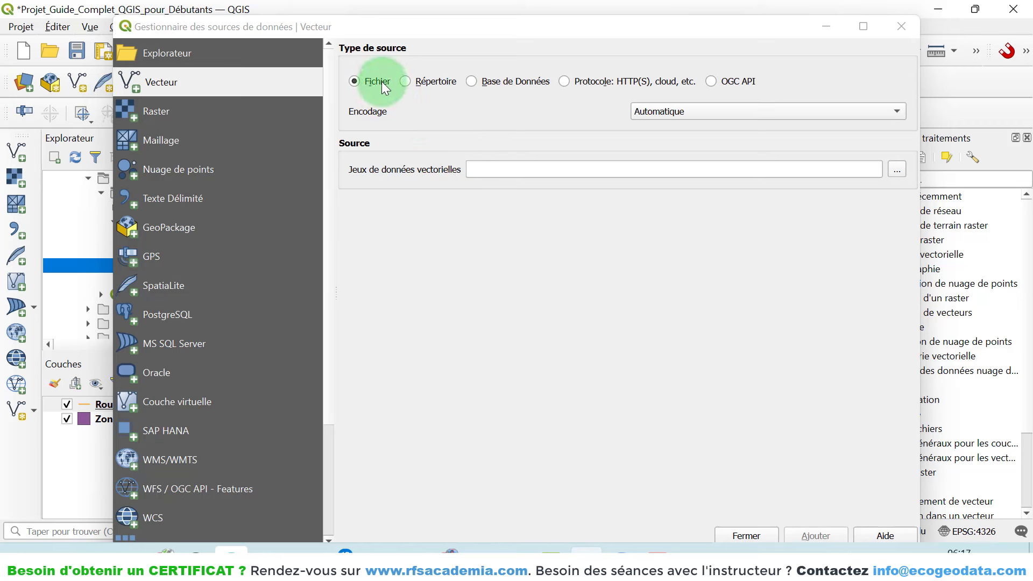
Step: Review the Répertoire, Base de Données, Protocole and OGC API source types, and return to Fichier
left_click(434, 81)
left_click(530, 170)
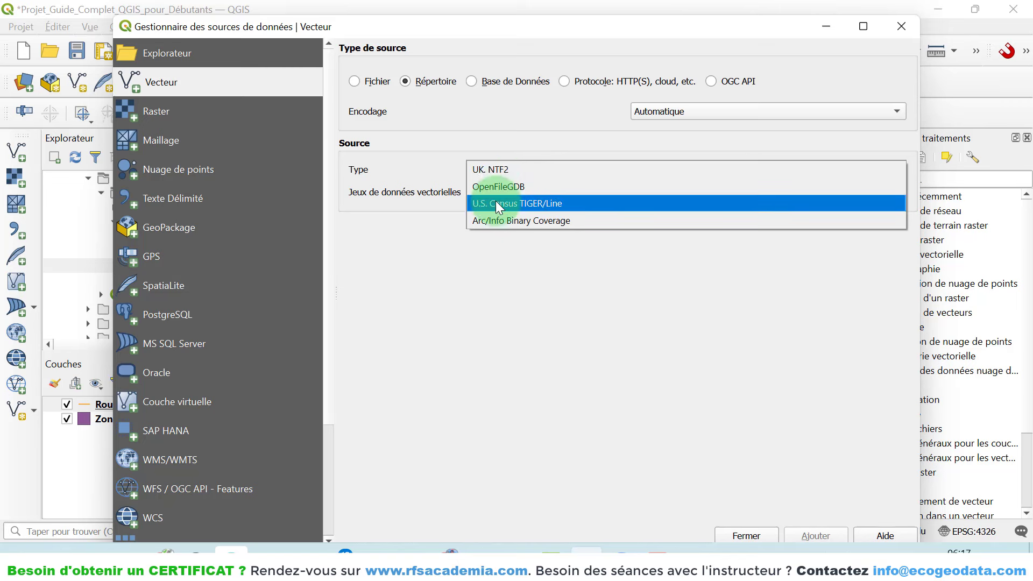
left_click(517, 81)
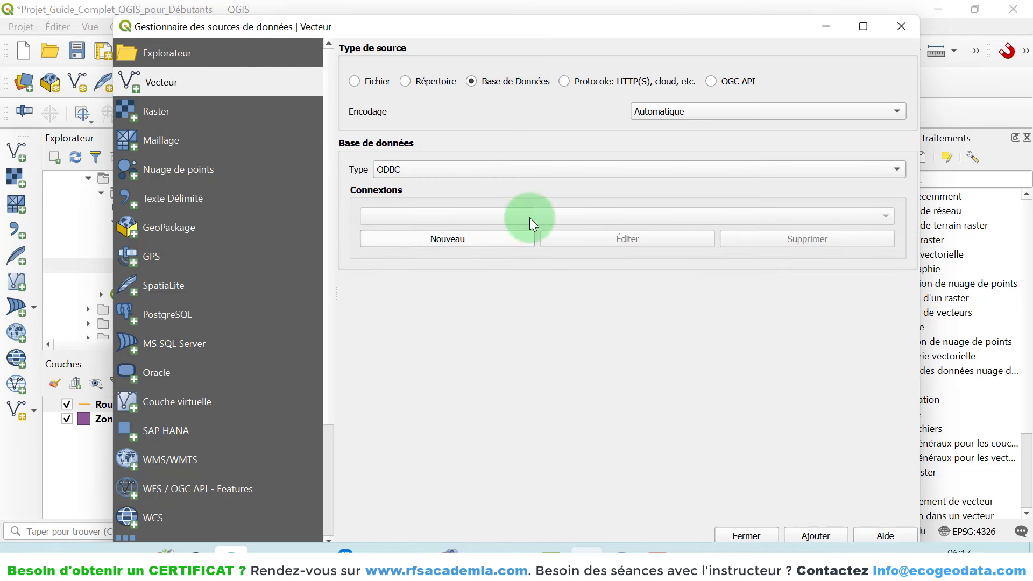
left_click(613, 81)
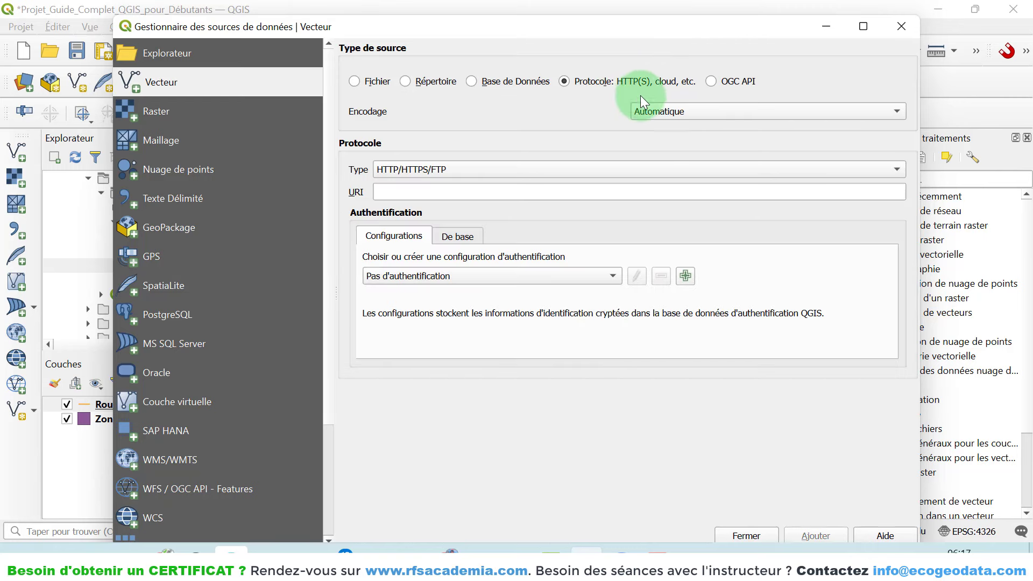
left_click(712, 81)
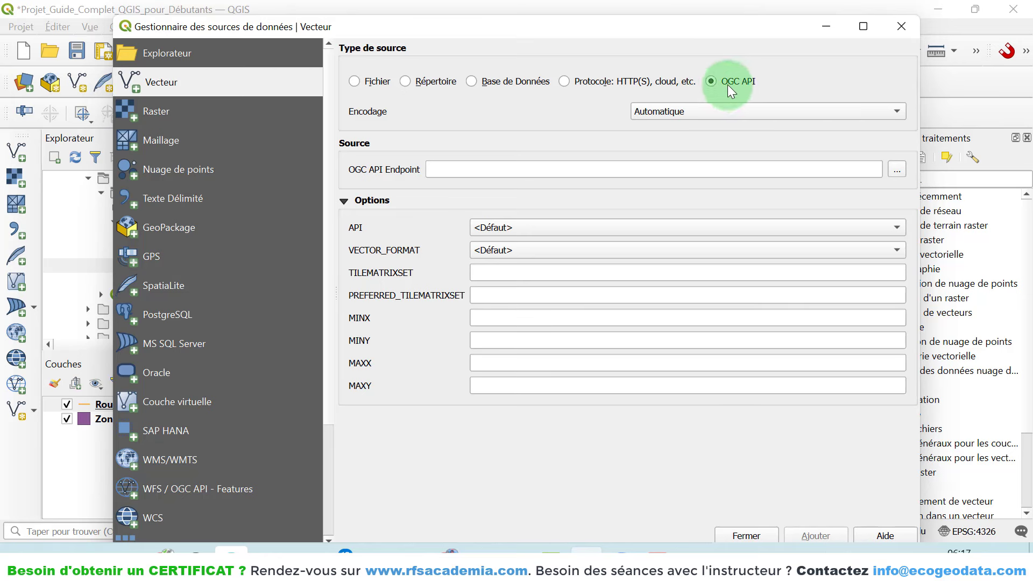
left_click(355, 82)
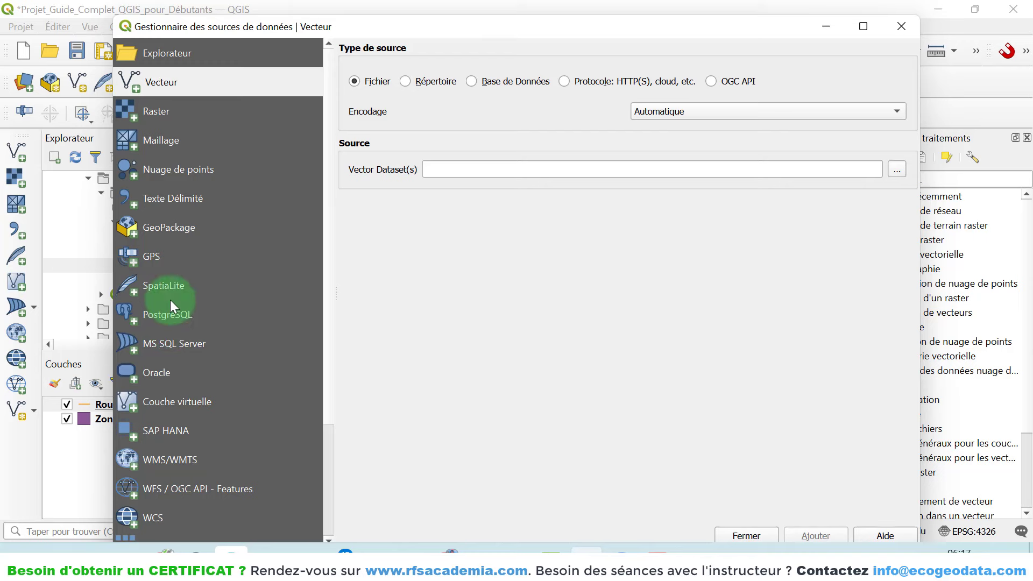
Step: Browse for the vector dataset in Bureau > Cours_Guide_Complet_QGIS 3 > Data > Vecteurs
left_click(897, 169)
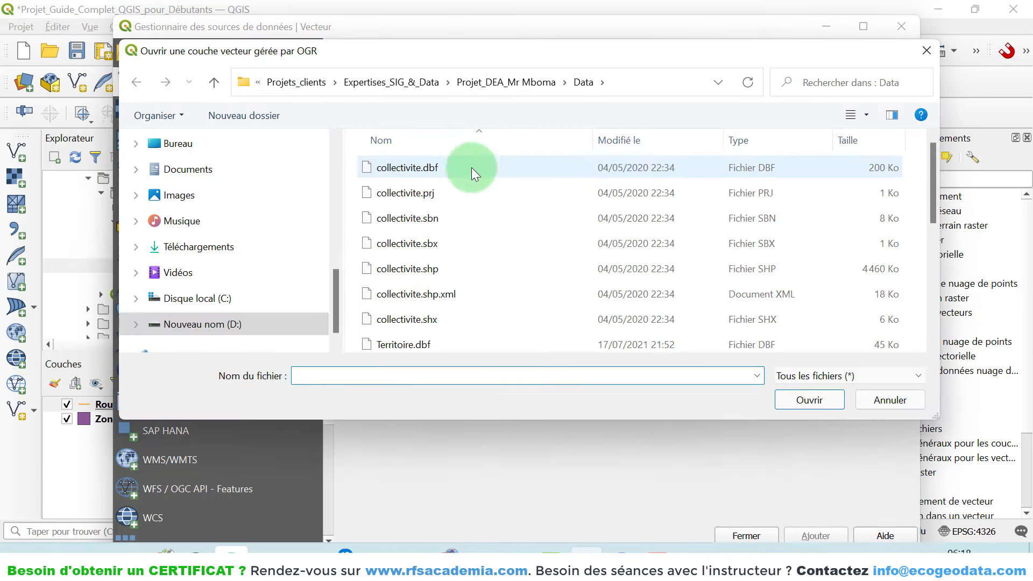
left_click(194, 157)
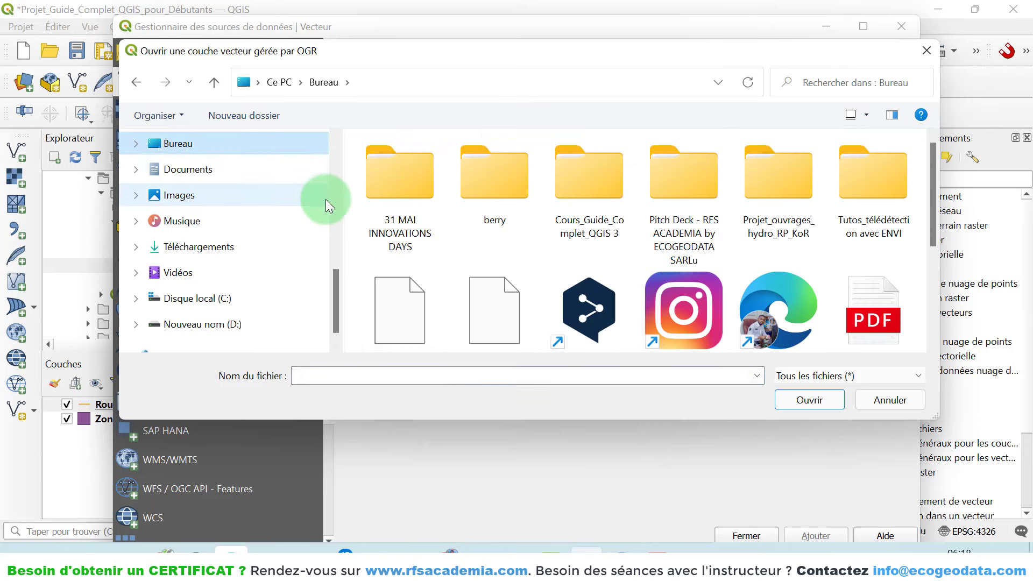
double_click(584, 189)
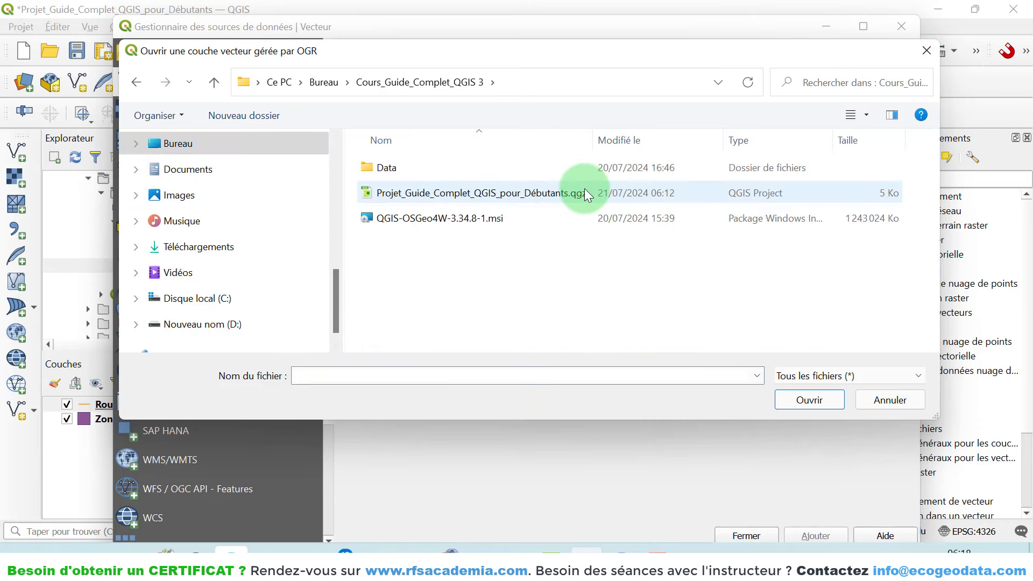
double_click(389, 167)
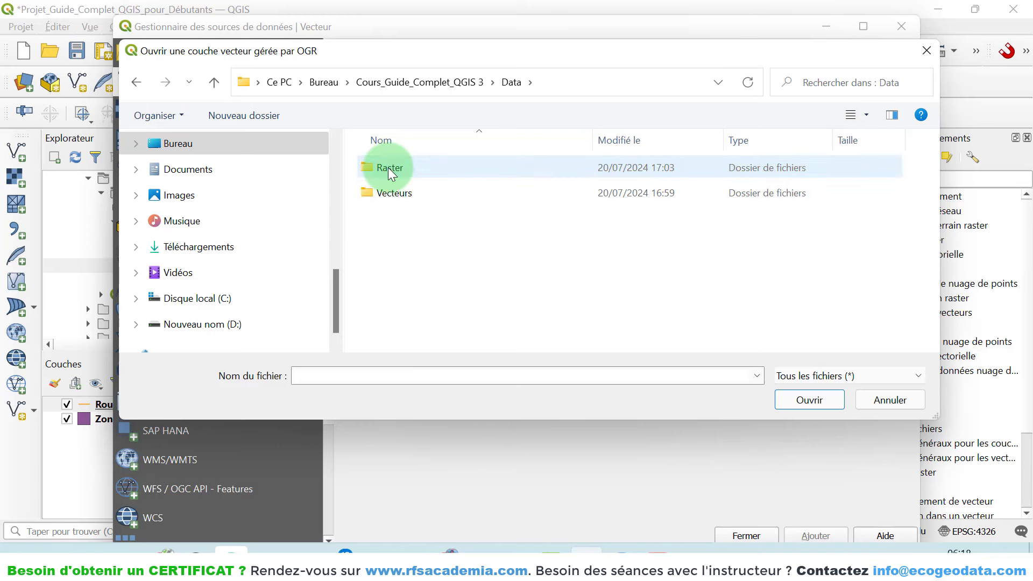
left_click(393, 192)
double_click(393, 192)
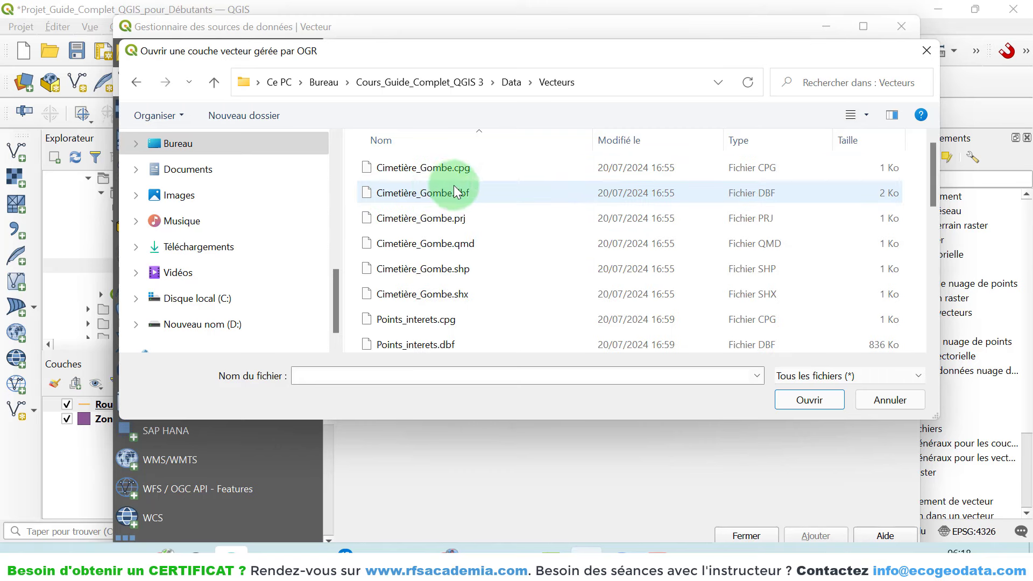
Step: Add Cimetière_Gombe.shp as a vector layer, close the data source manager, and select the new layer
scroll(455, 188, "down", 5)
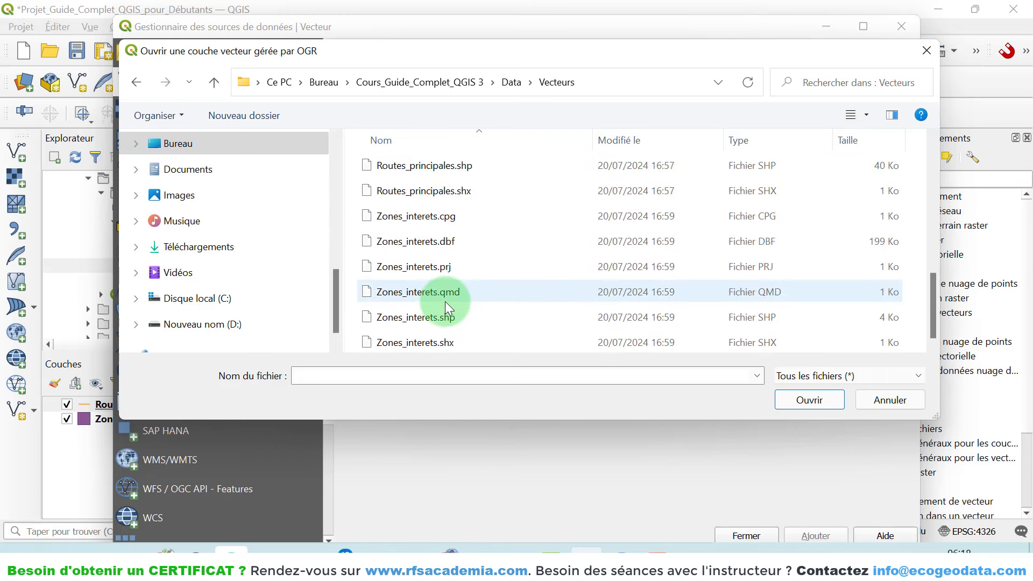
scroll(445, 301, "up", 5)
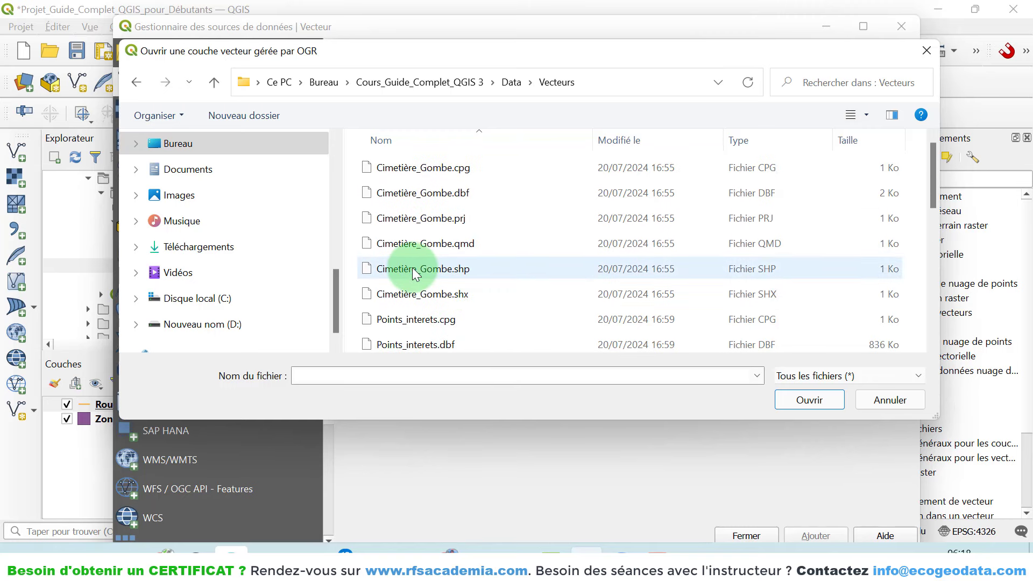
left_click(757, 270)
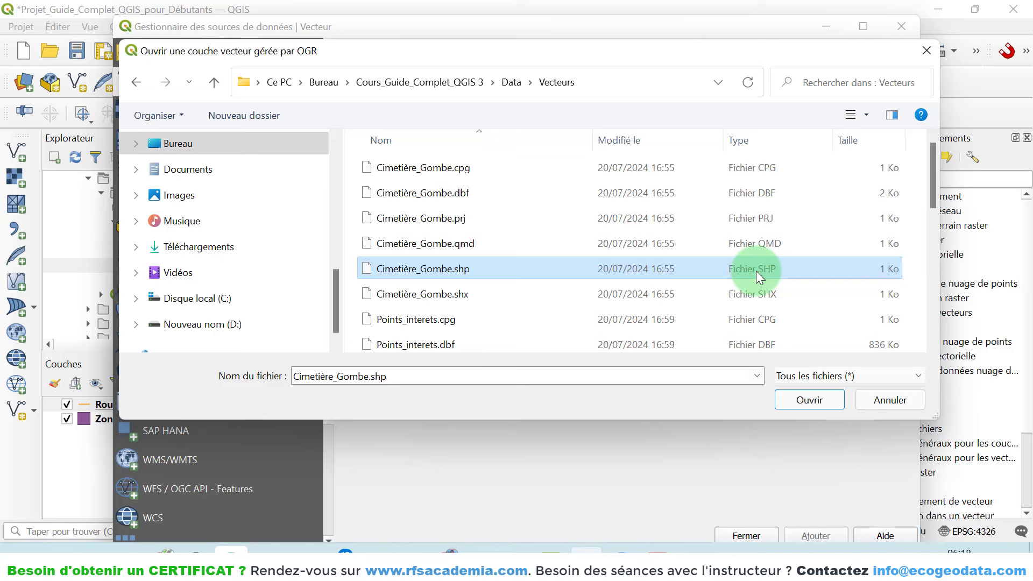
left_click(813, 401)
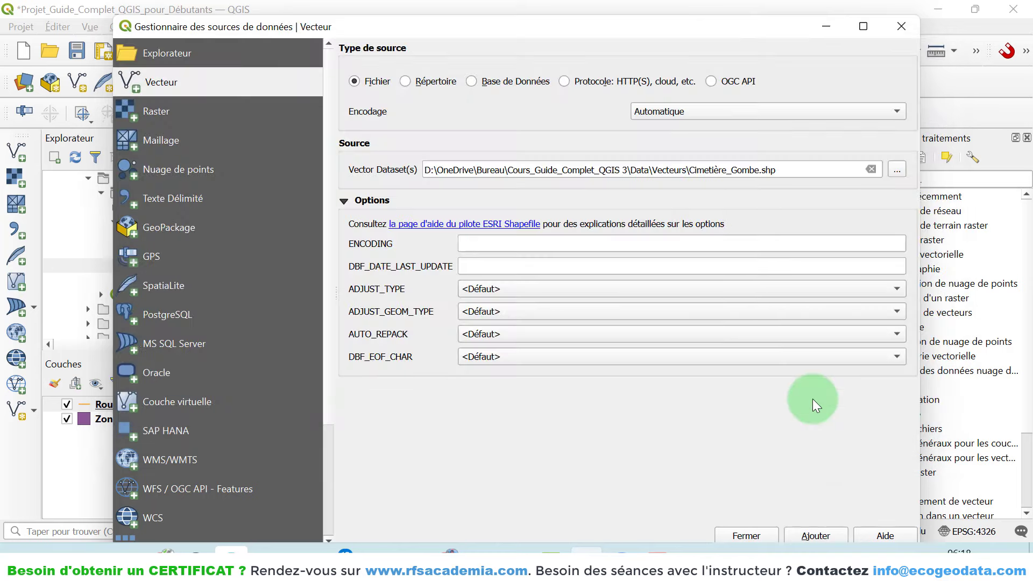
left_click(816, 537)
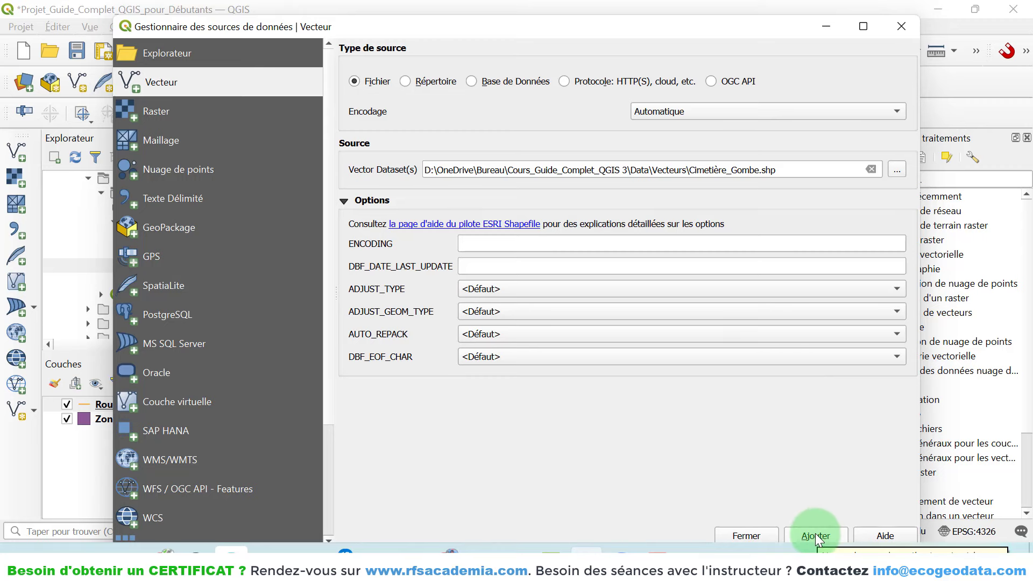
left_click(761, 536)
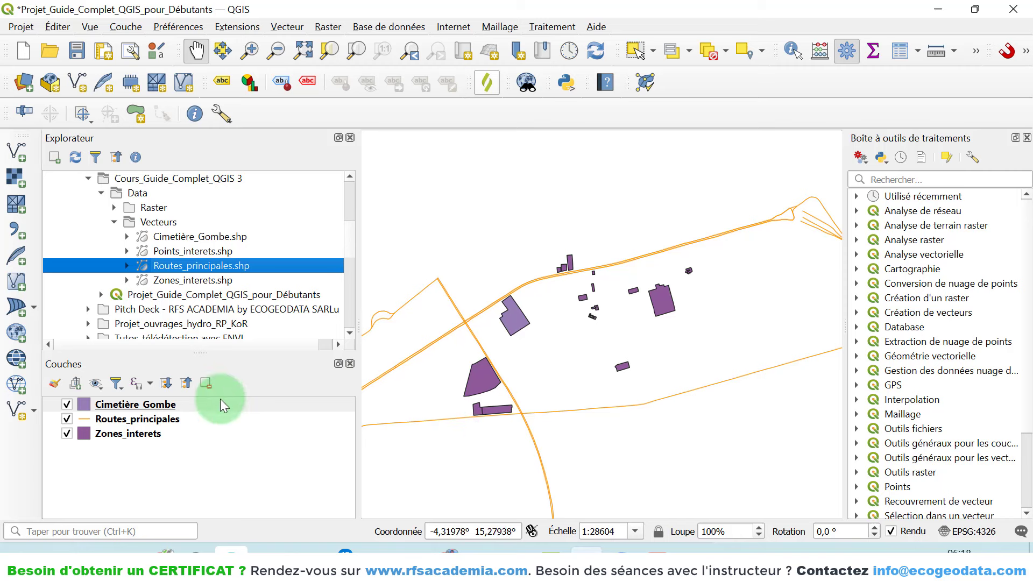
scroll(590, 389, "down", 1)
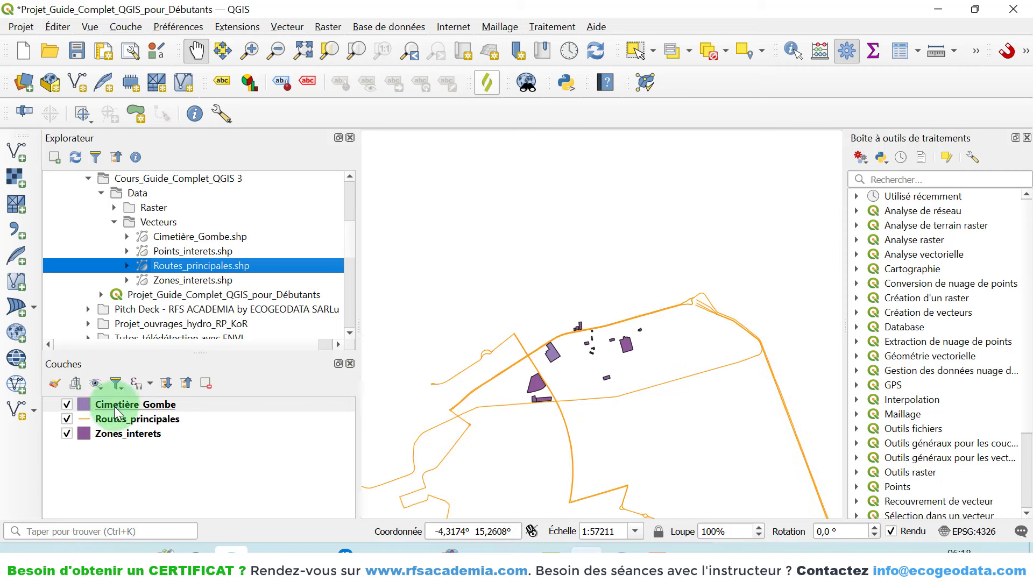
left_click(136, 405)
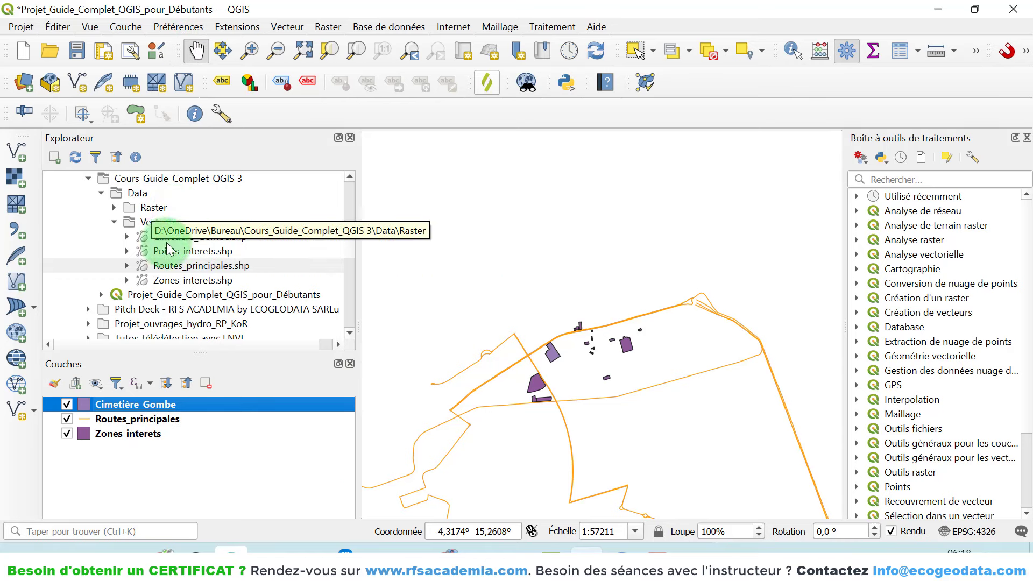
Step: Add the Cours_Guide_Complet_QGIS 3 folder to the data browser's bookmarks (Marque-pages)
scroll(170, 252, "up", 2)
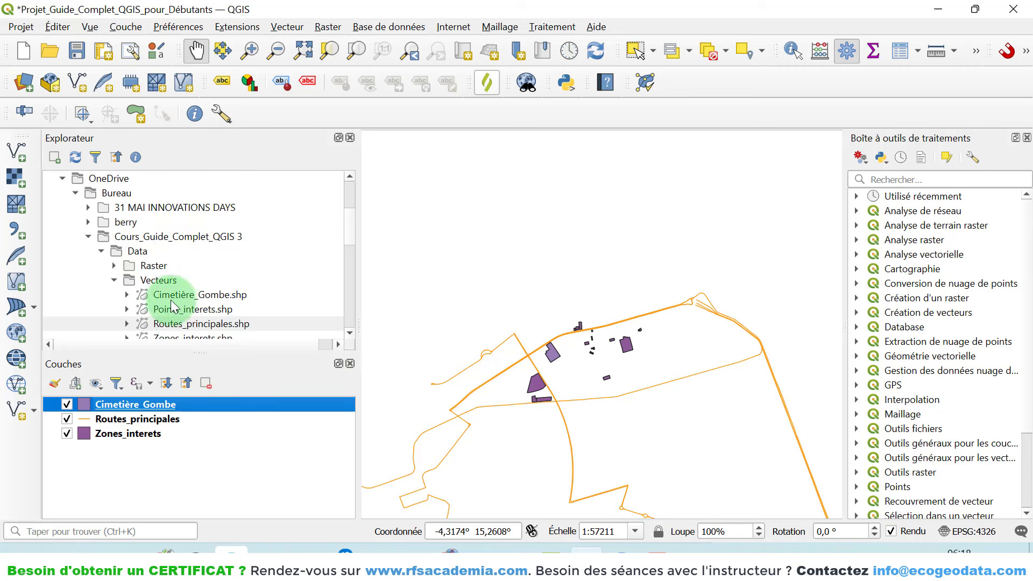
left_click(172, 238)
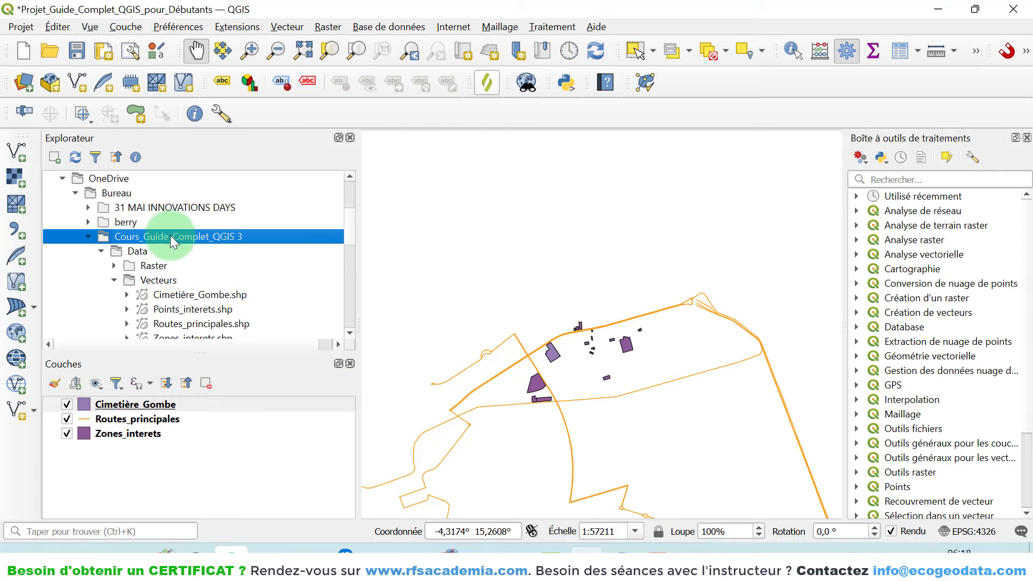
scroll(177, 240, "up", 4)
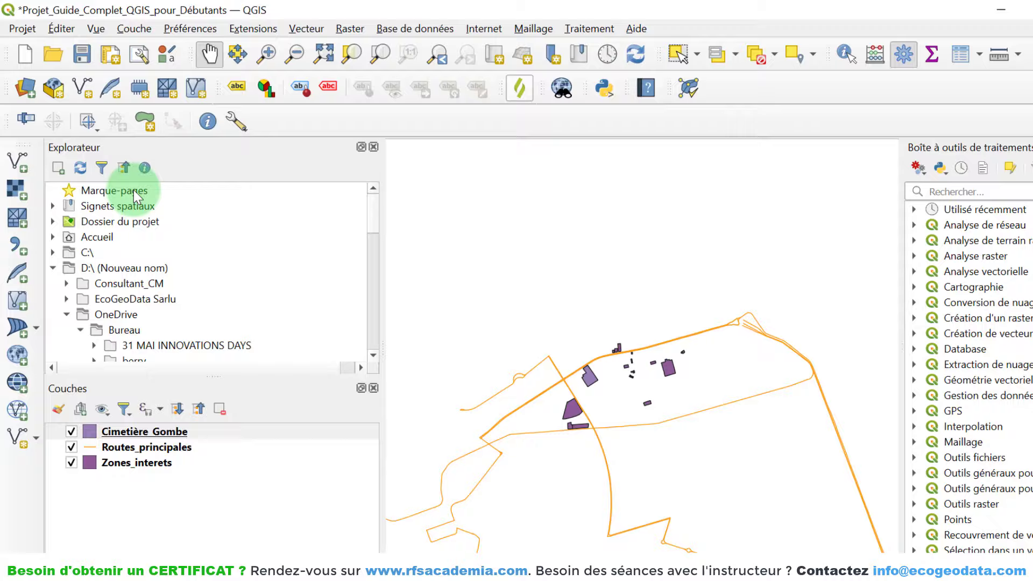
left_click(129, 189)
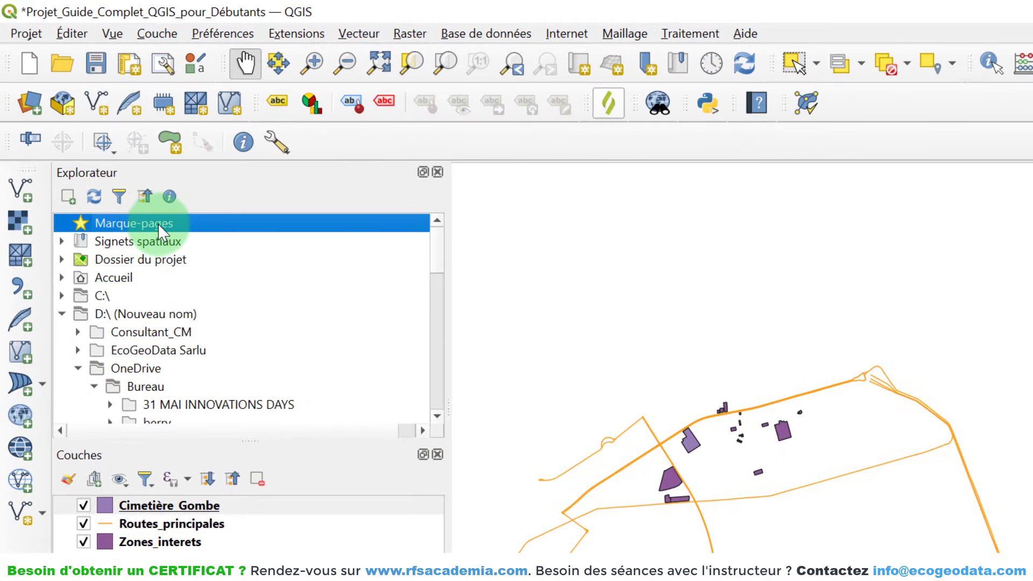
scroll(214, 300, "down", 3)
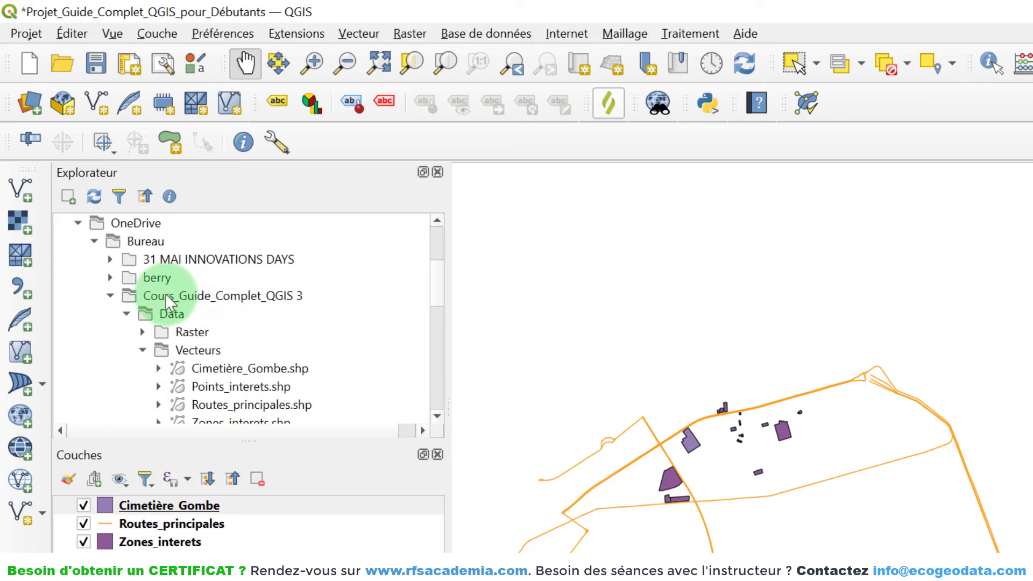
right_click(180, 296)
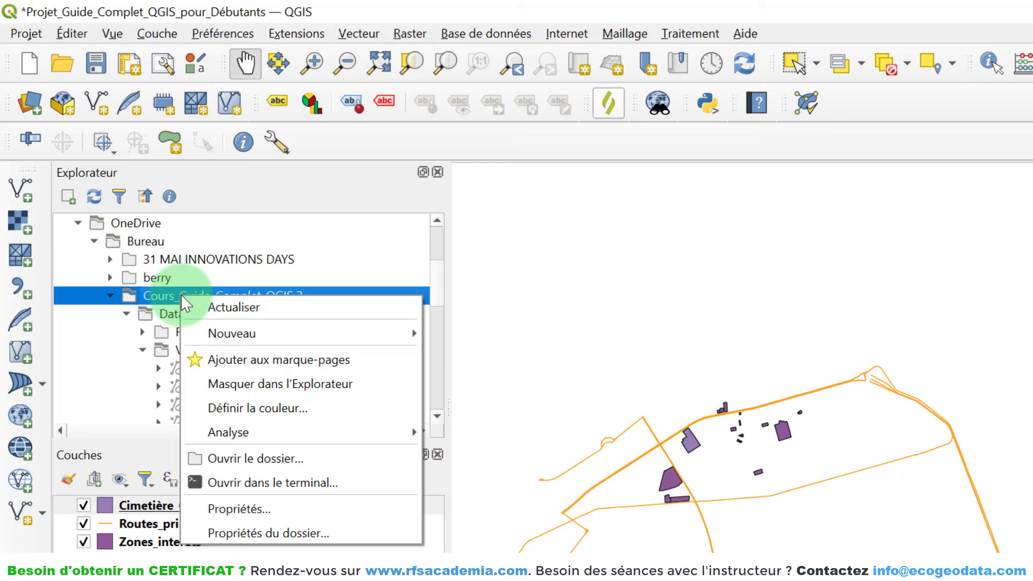
left_click(266, 363)
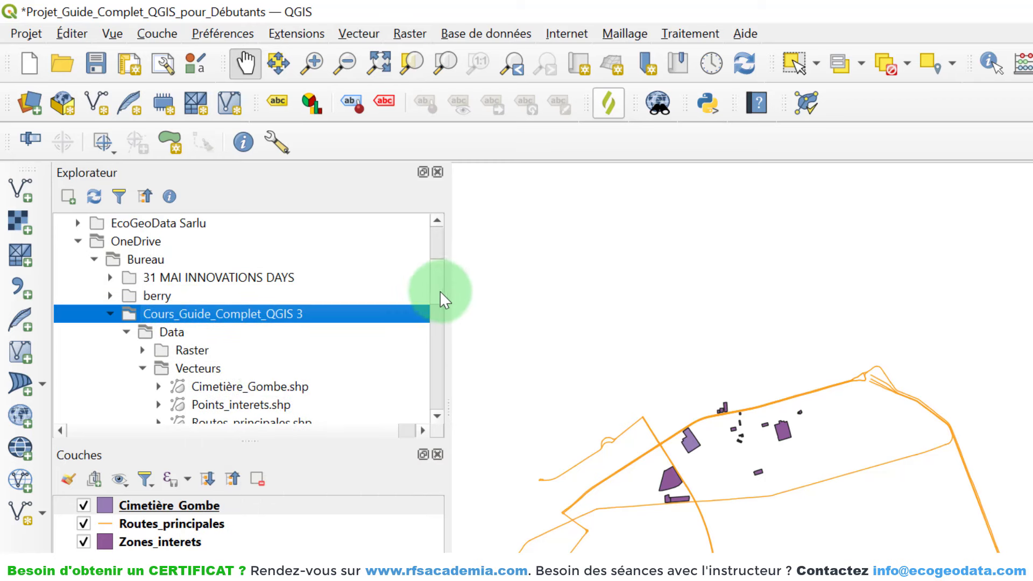
Step: Collapse the D:\ drive in the browser and expand the bookmarked Cours_Guide_Complet_QGIS 3 folder down to Data > Vecteurs
left_click_drag(440, 291, 436, 237)
left_click(170, 240)
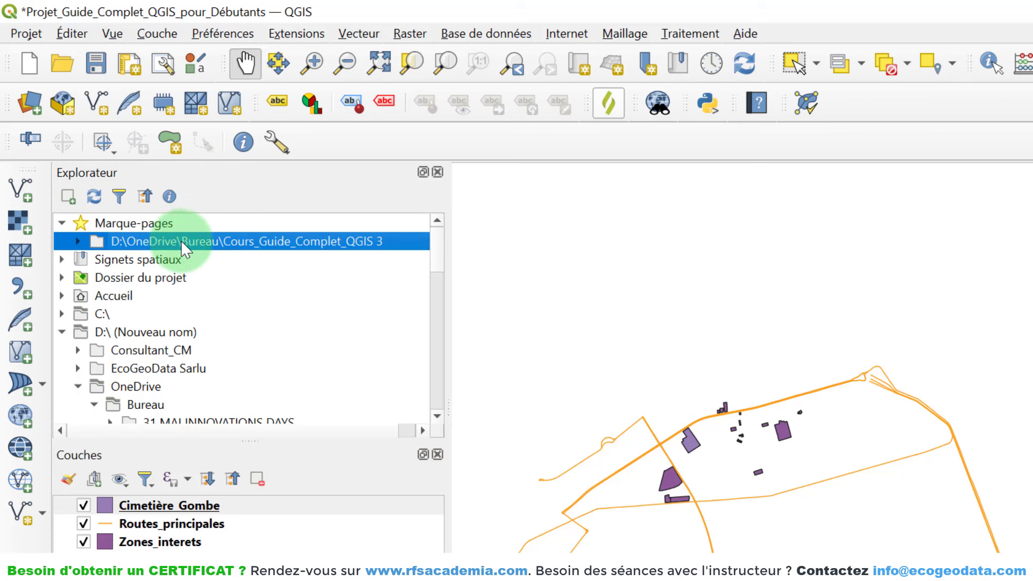
left_click(62, 333)
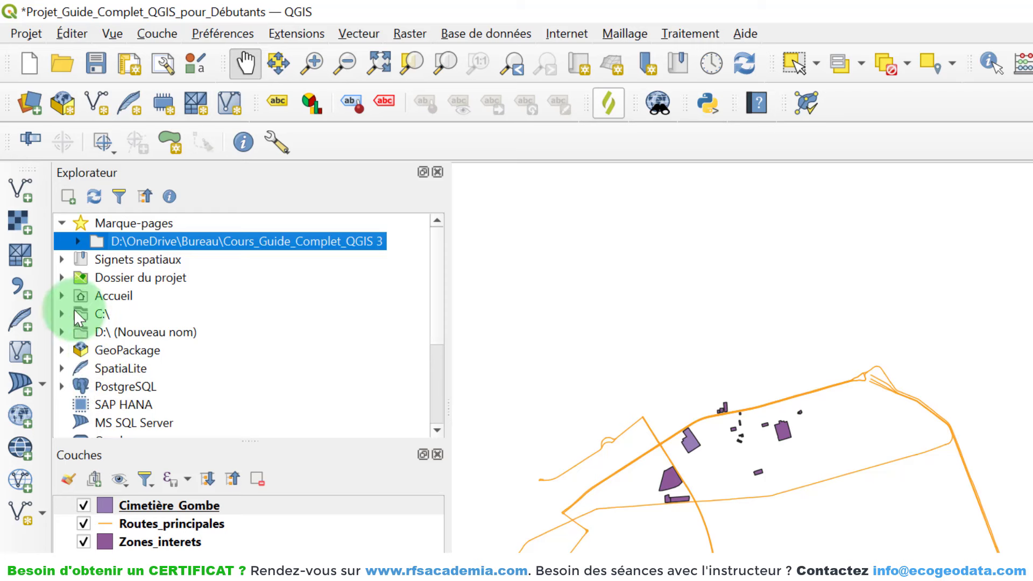
left_click(79, 241)
left_click(94, 260)
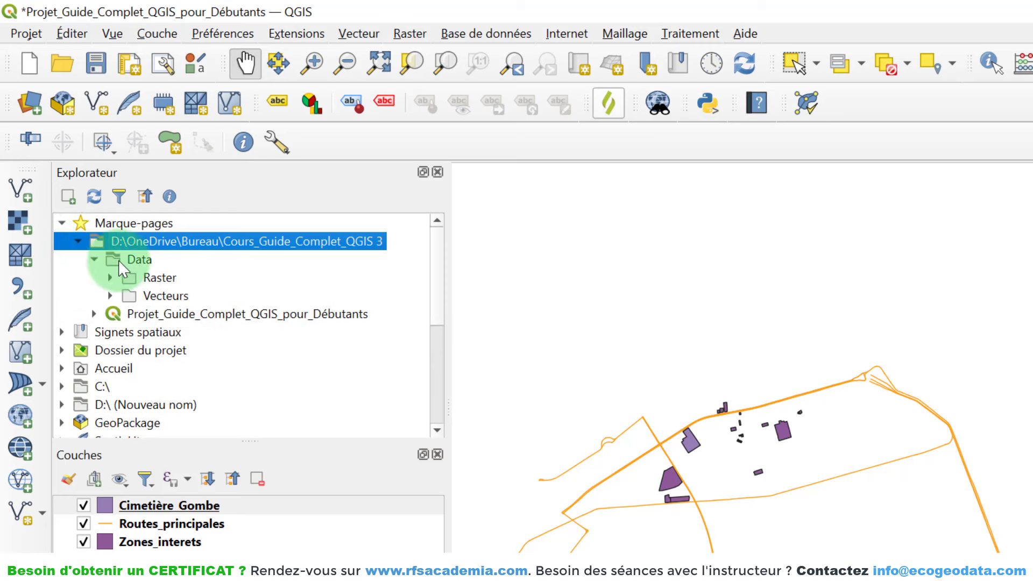
left_click(110, 295)
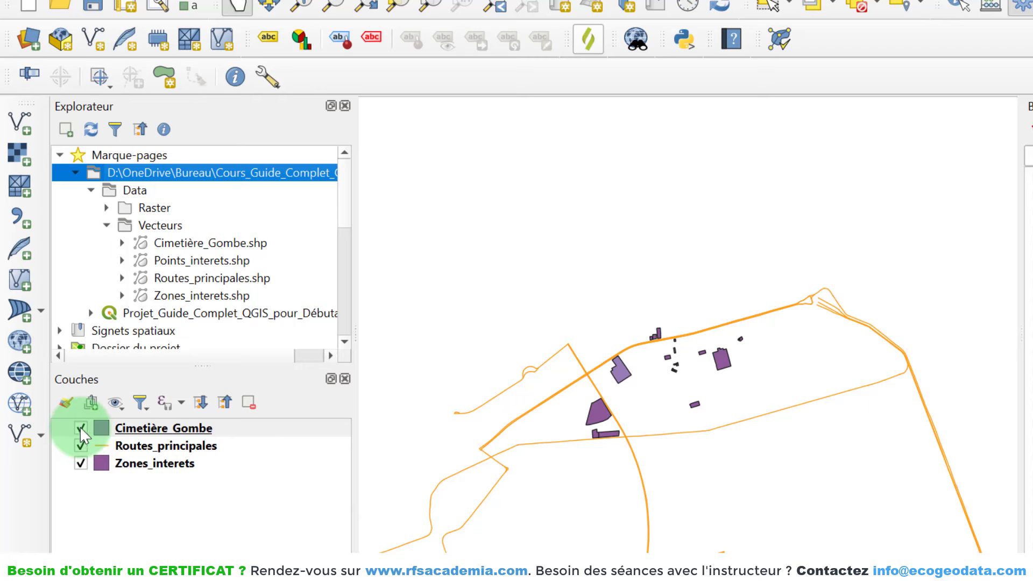
Step: Hide the Cimetière_Gombe and Routes_principales layers in turn to compare the map, and show both again
left_click(80, 429)
left_click(81, 429)
scroll(567, 387, "up", 2)
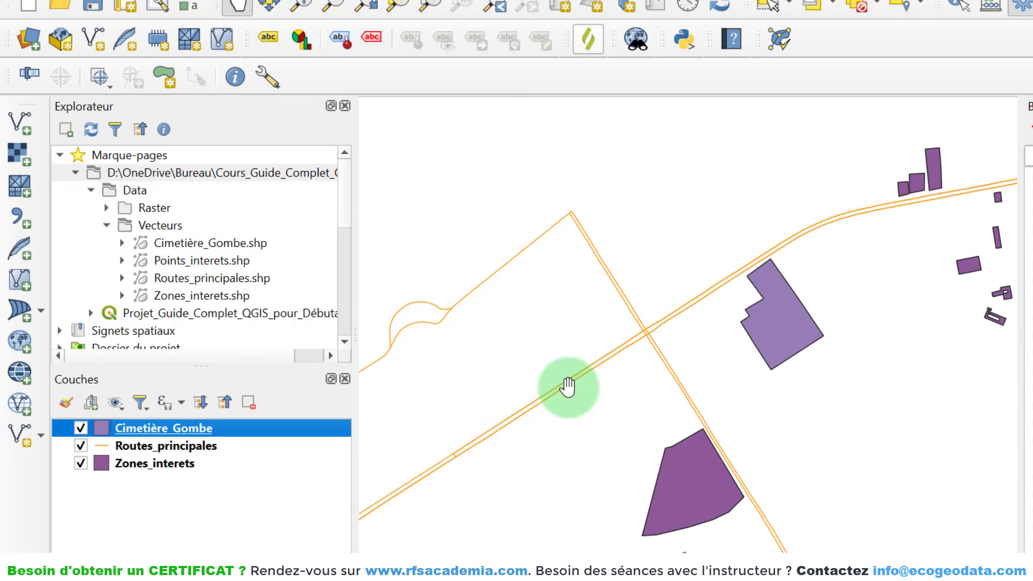
left_click_drag(854, 300, 791, 335)
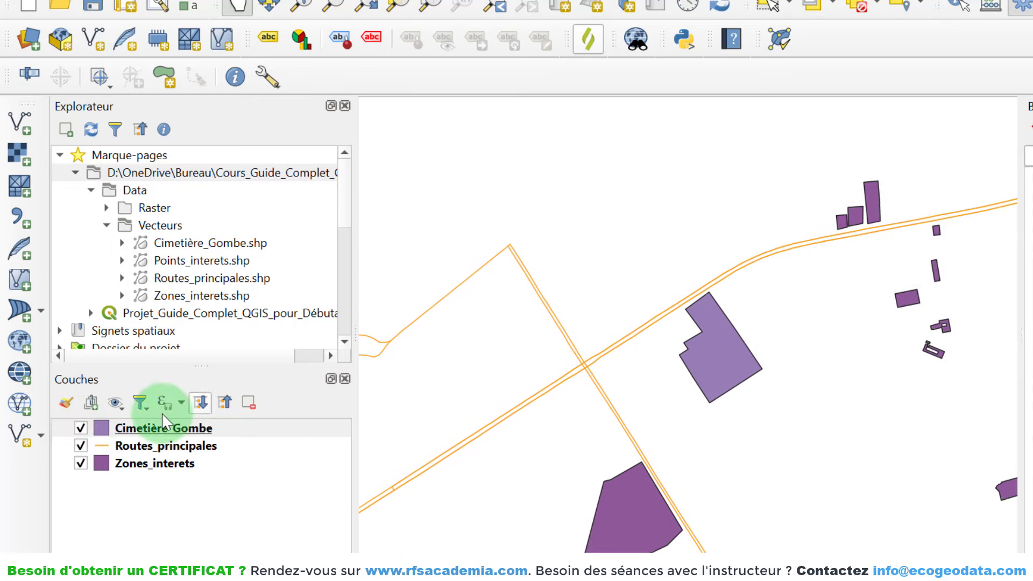
left_click(81, 428)
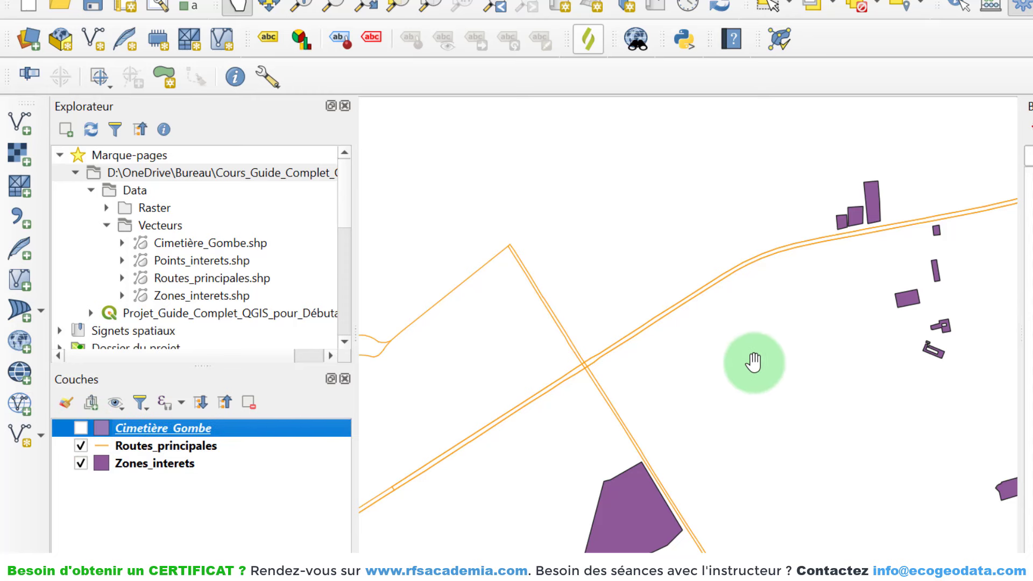
left_click(81, 446)
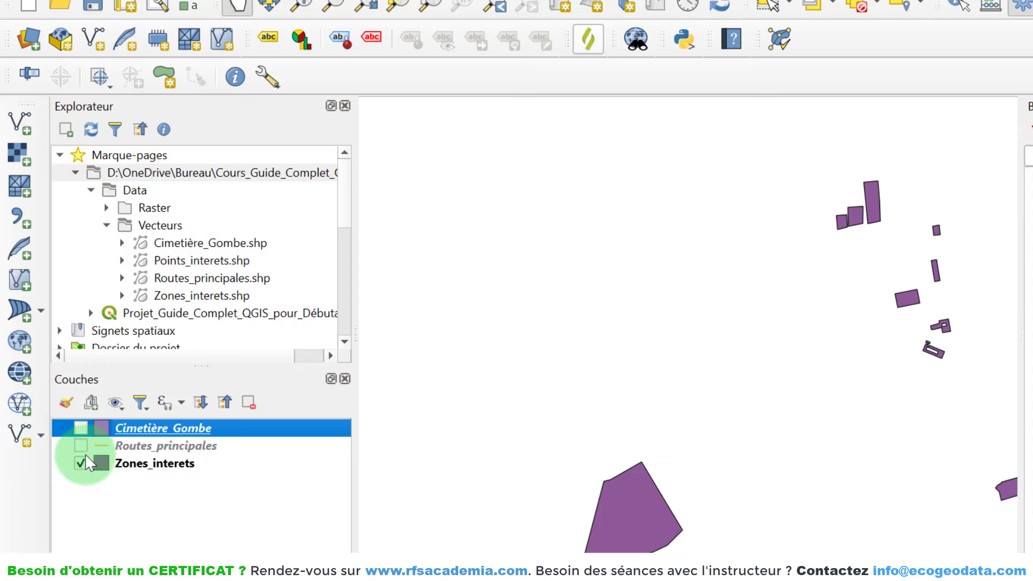
left_click(80, 445)
left_click(81, 428)
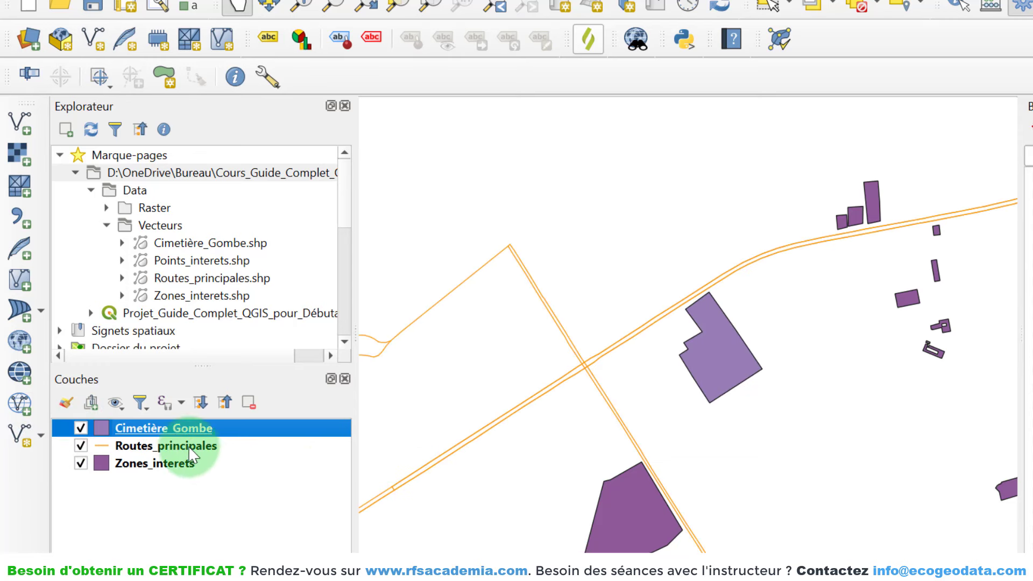
Step: Remove the Cimetière_Gombe and Routes_principales layers from the project, confirming each removal
right_click(164, 434)
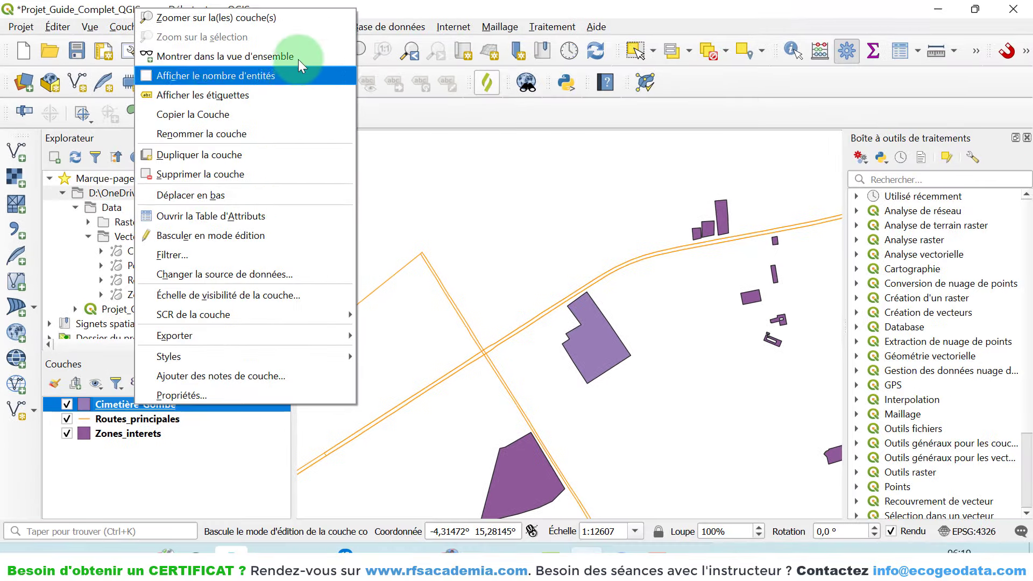
left_click(169, 175)
left_click(512, 302)
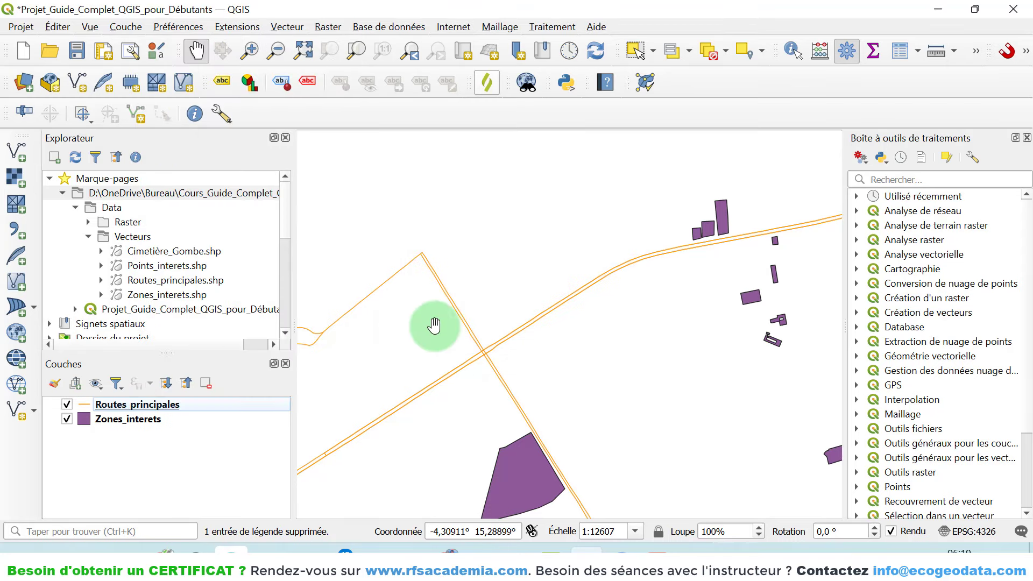
right_click(119, 405)
left_click(199, 177)
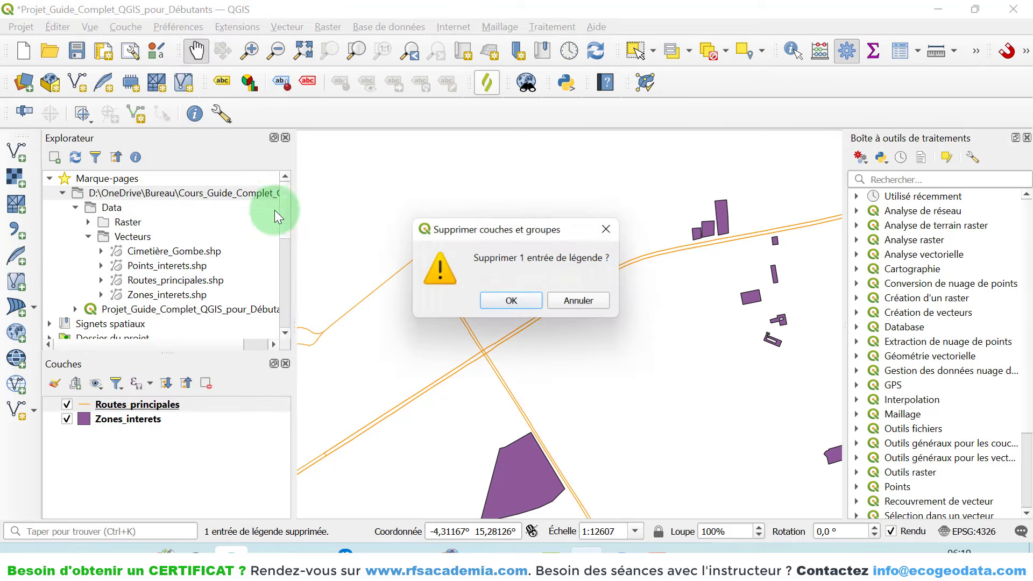
left_click(484, 301)
left_click_drag(605, 340, 574, 375)
scroll(586, 363, "down", 1)
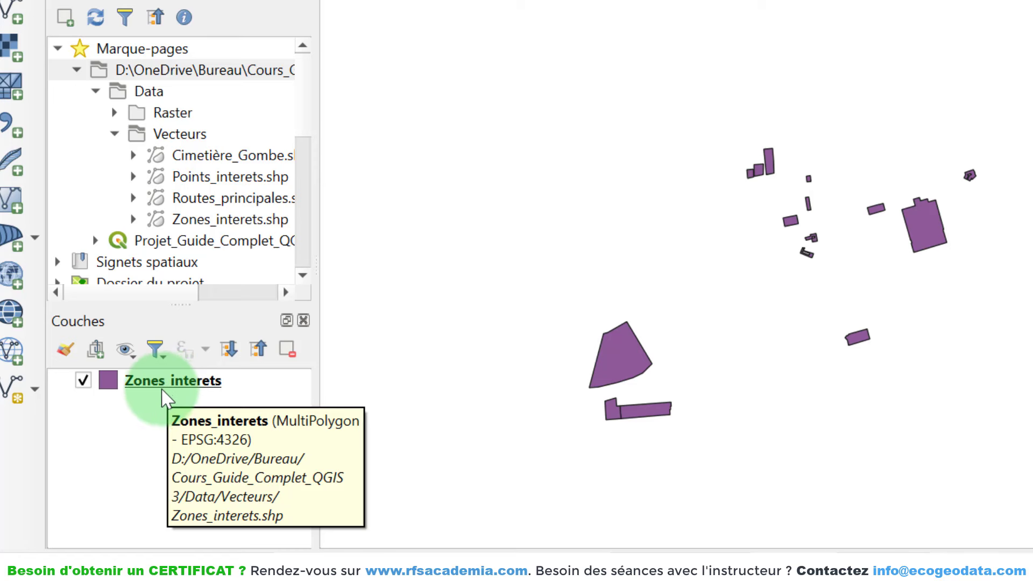
Step: Review the Information page of the Zones_interets layer properties, from provider details and reference system to the field list
right_click(189, 384)
left_click(261, 371)
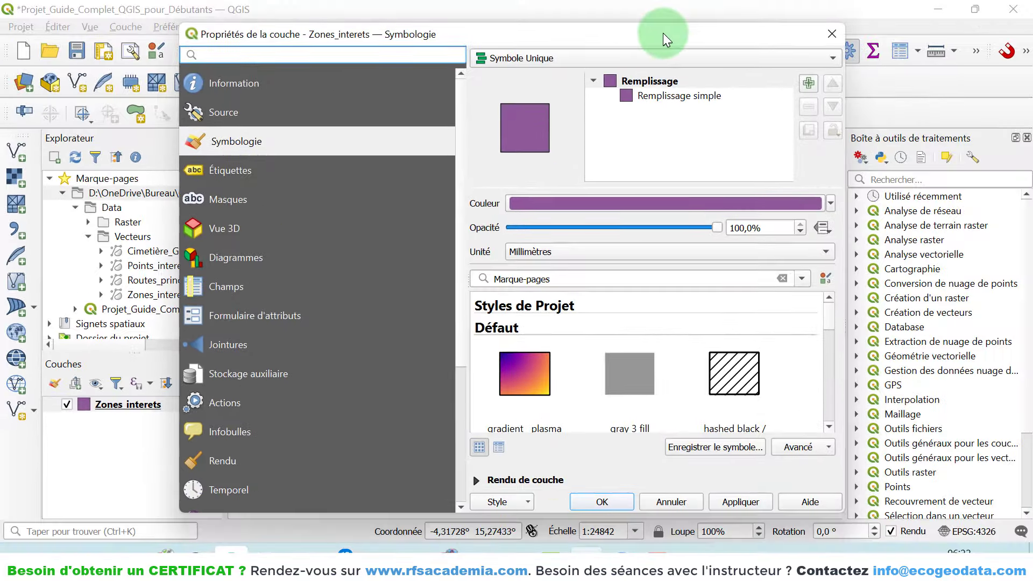
left_click(243, 85)
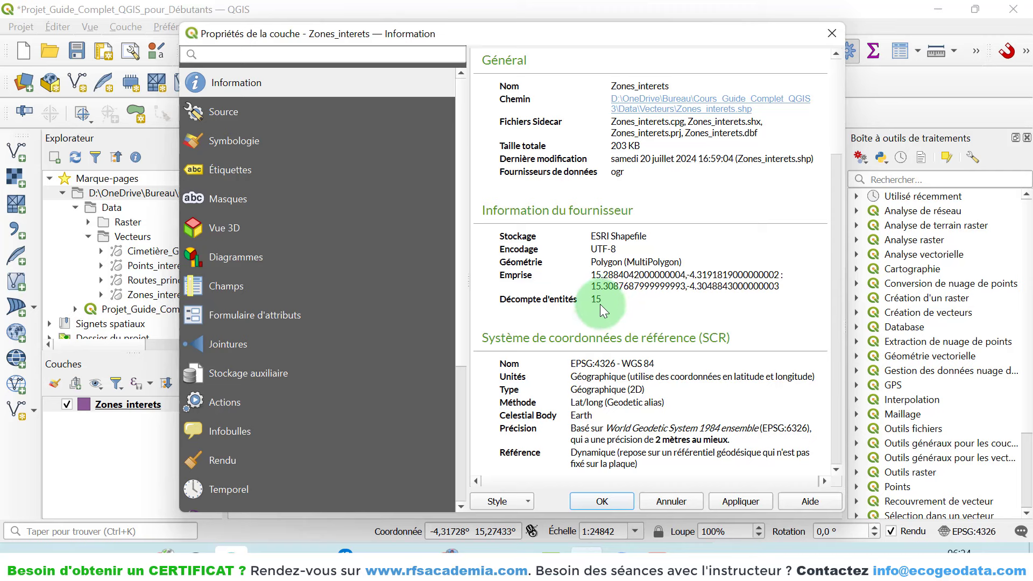
scroll(600, 304, "down", 2)
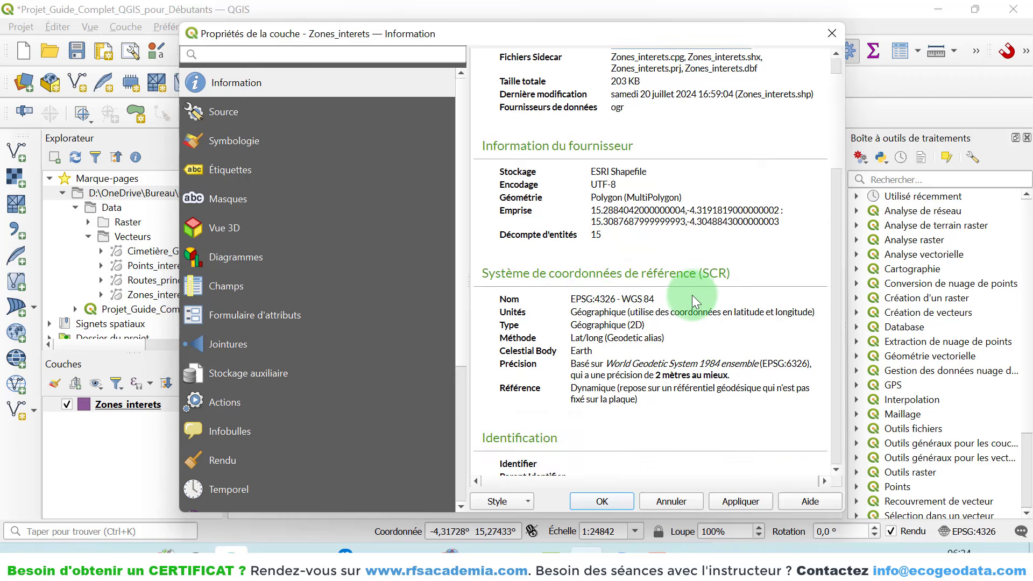
scroll(692, 295, "down", 2)
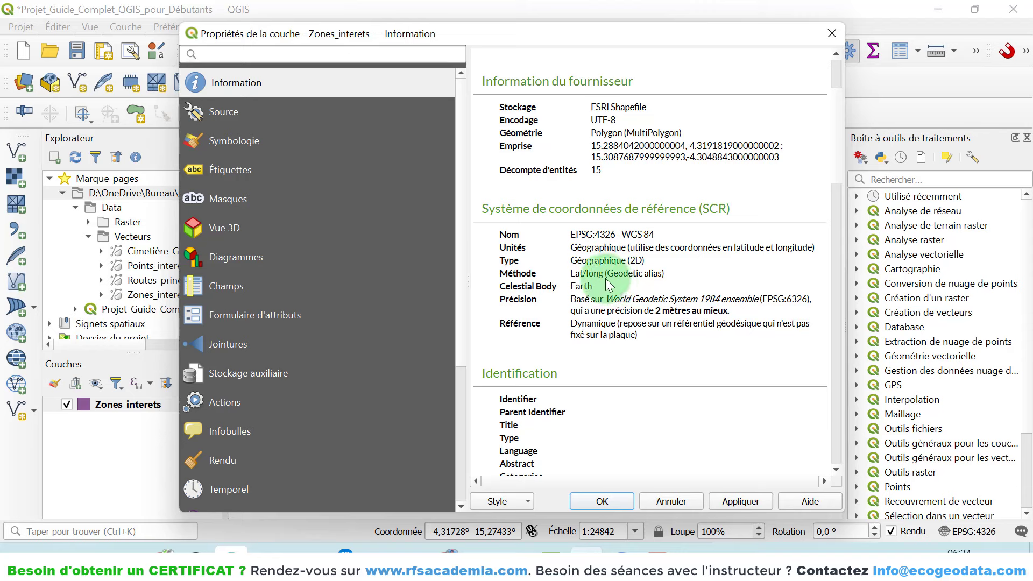
scroll(628, 330, "down", 8)
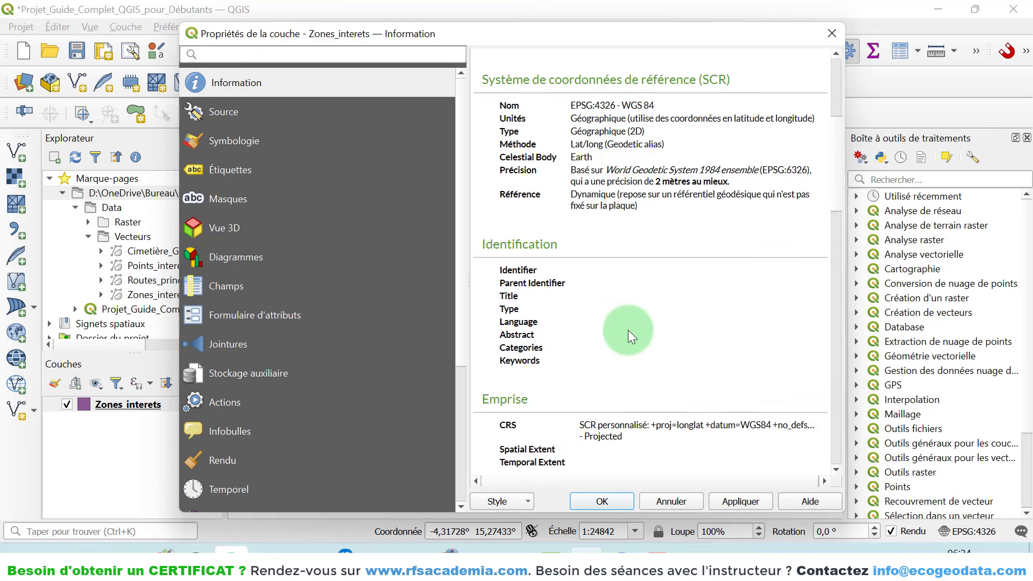
scroll(628, 330, "down", 10)
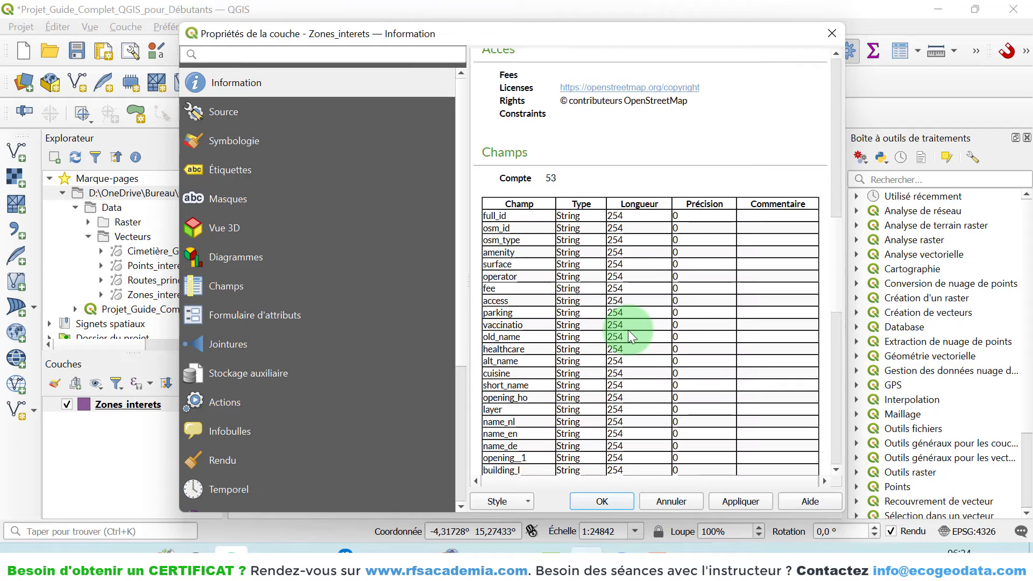
scroll(598, 218, "down", 14)
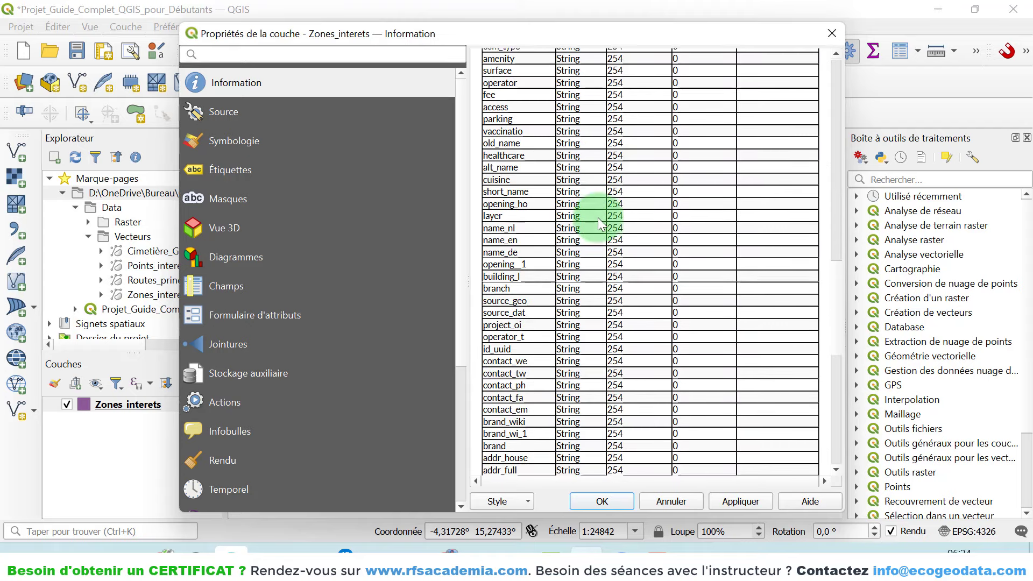
scroll(598, 217, "down", 7)
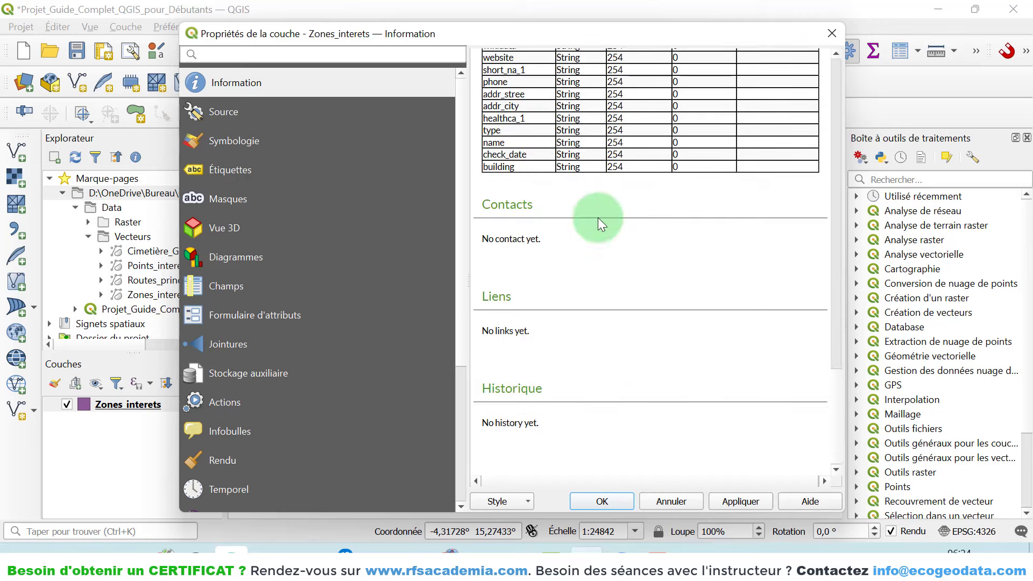
left_click(832, 33)
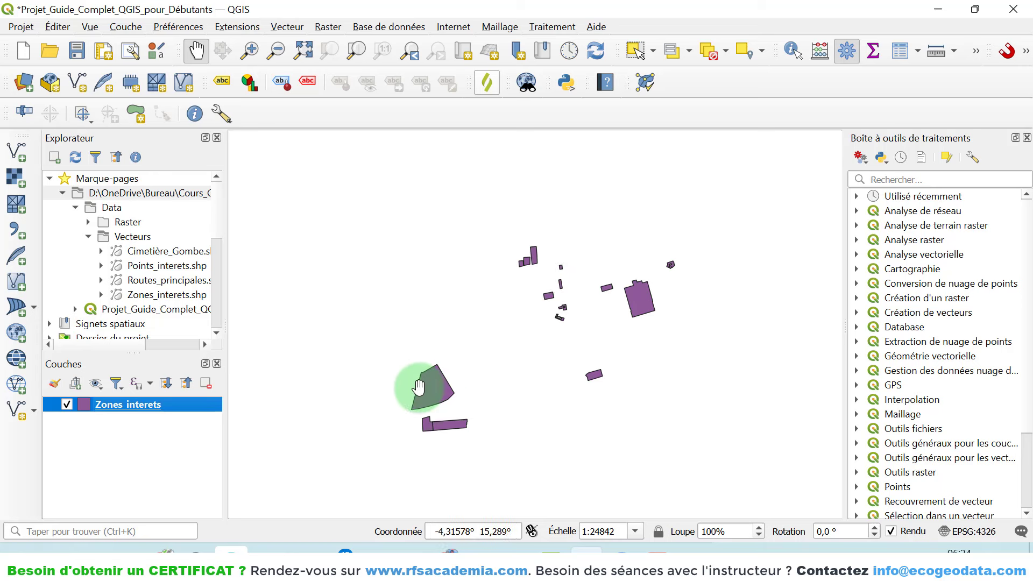
Step: Examine the Zones_interets polygons on the map and read through the layer's attribute table
scroll(417, 385, "up", 2)
scroll(453, 381, "down", 2)
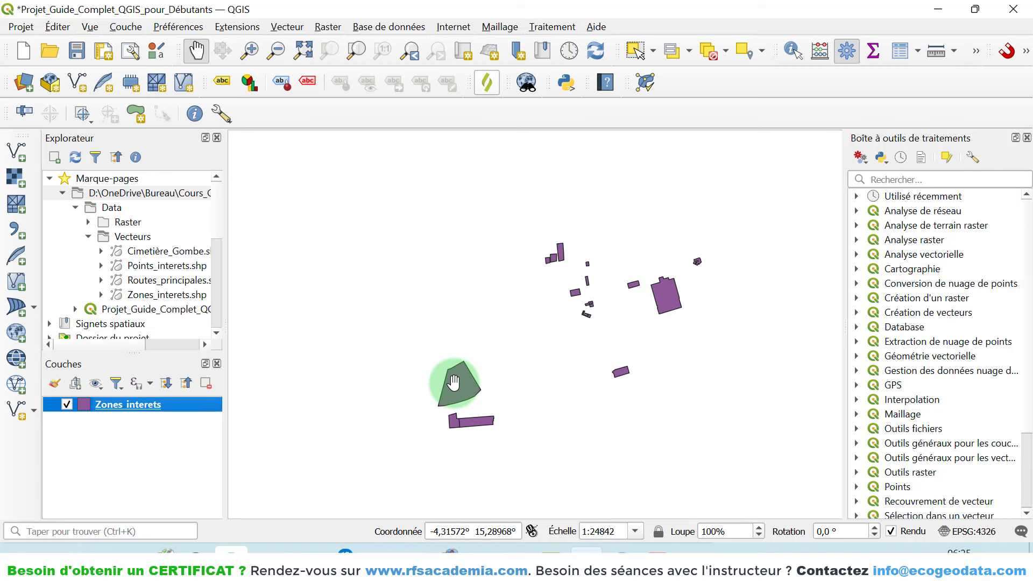
left_click_drag(453, 381, 385, 414)
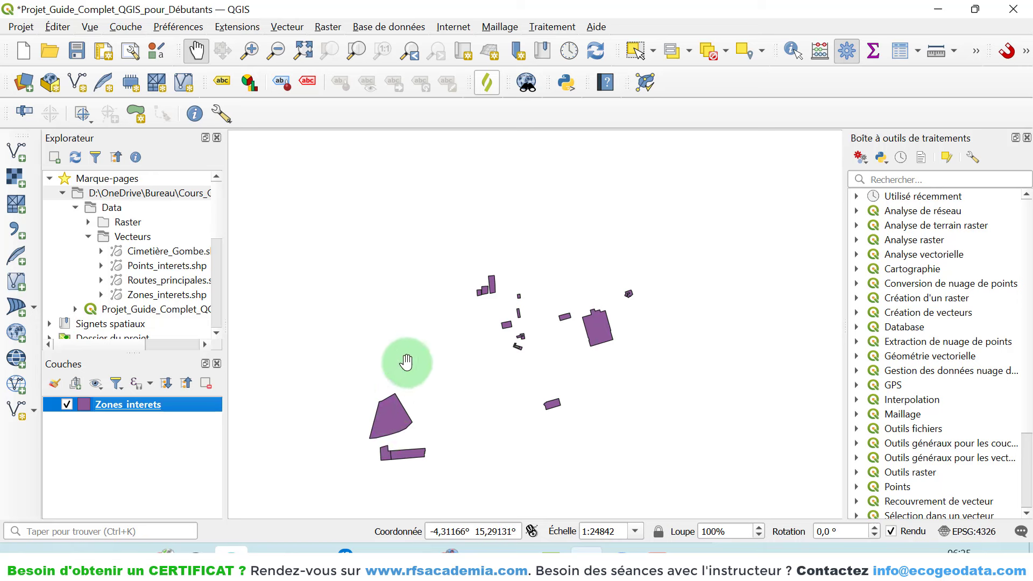
scroll(390, 439, "up", 1)
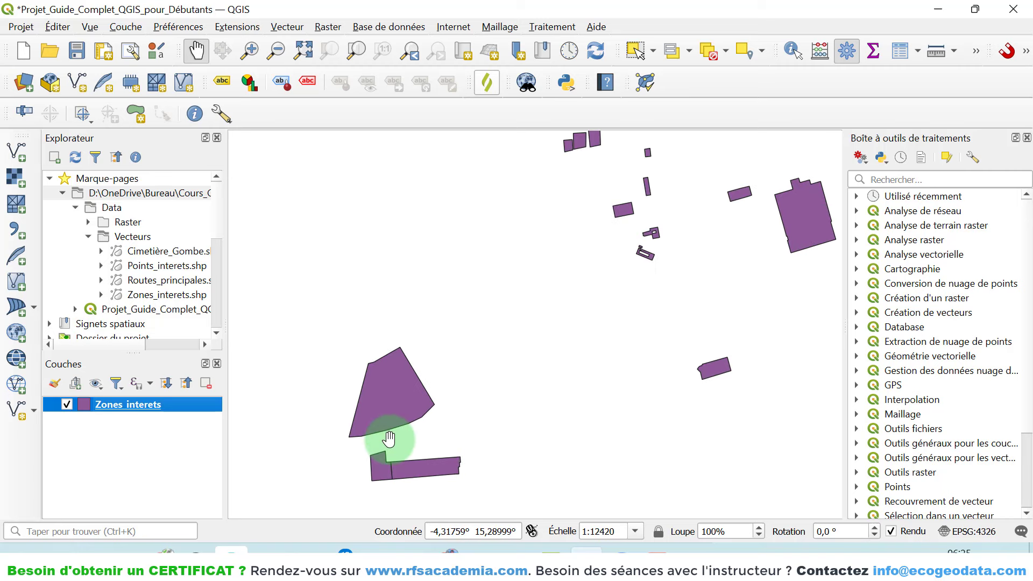
scroll(656, 261, "down", 1)
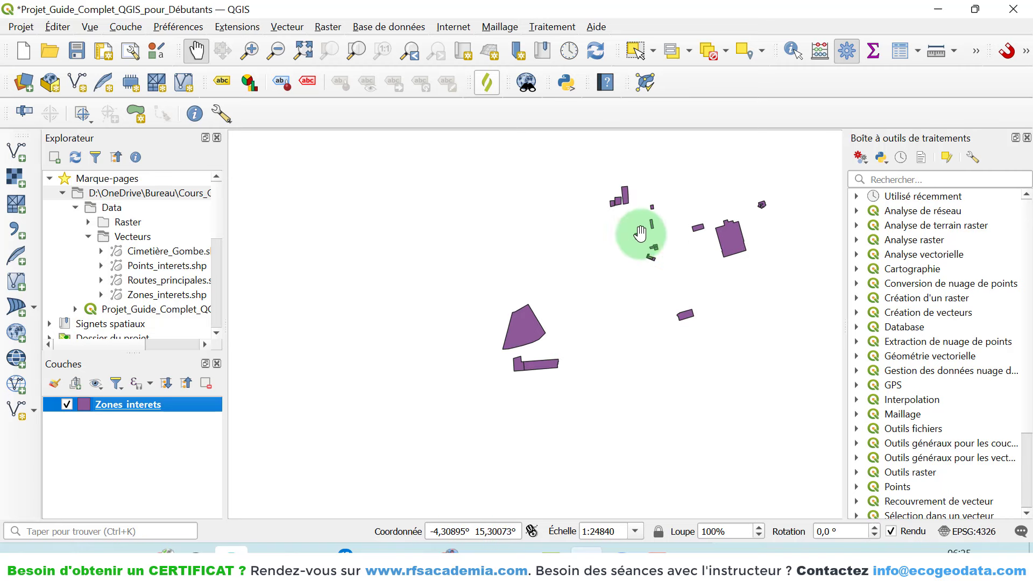
left_click_drag(695, 251, 617, 281)
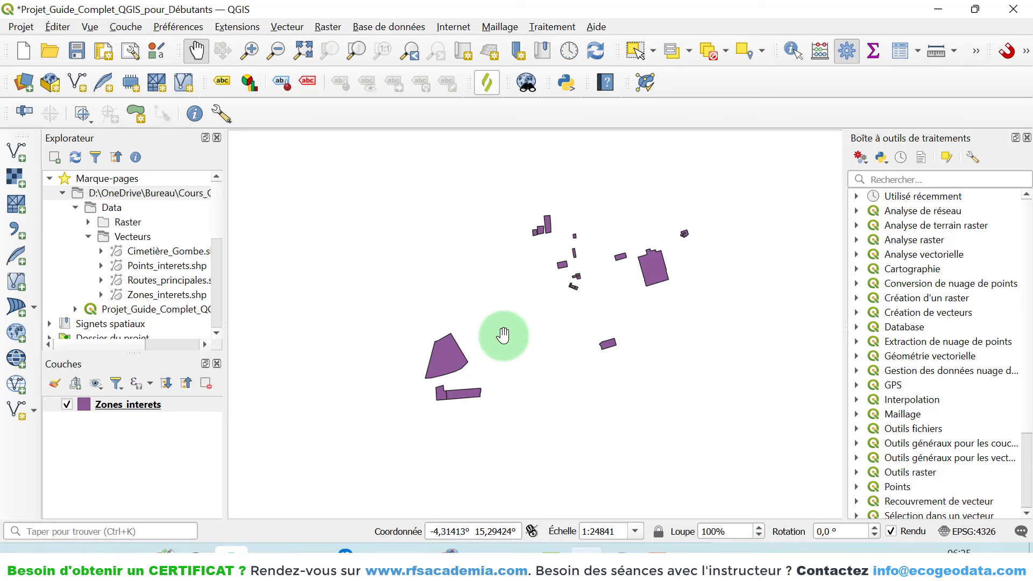
right_click(132, 404)
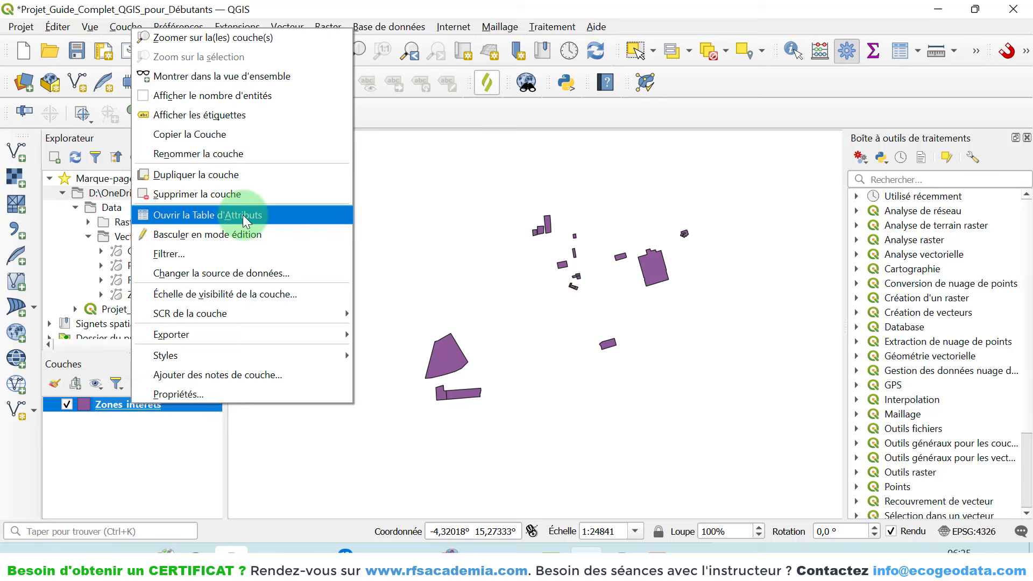
left_click(211, 215)
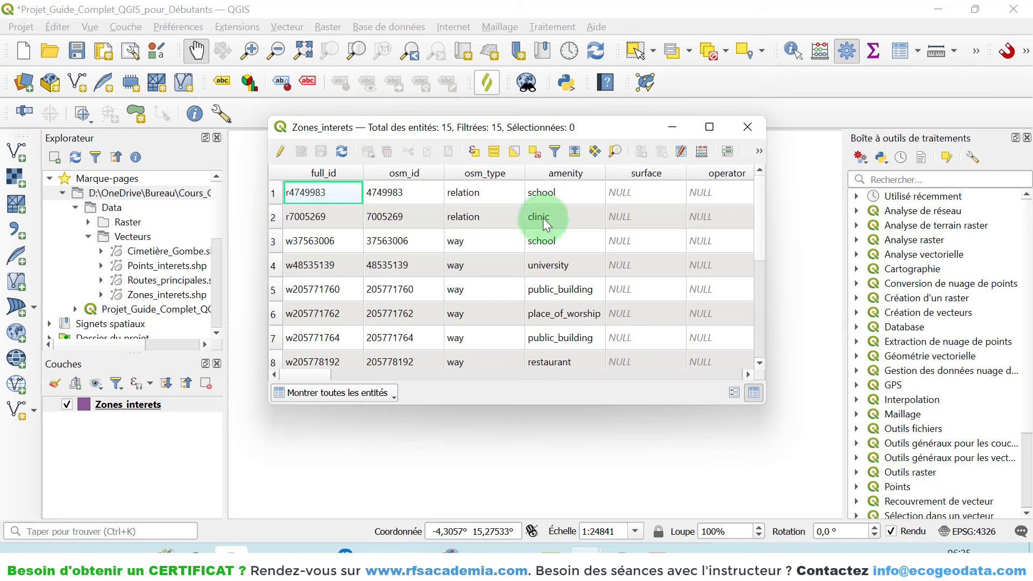
scroll(543, 218, "down", 3)
scroll(543, 218, "up", 3)
left_click(748, 127)
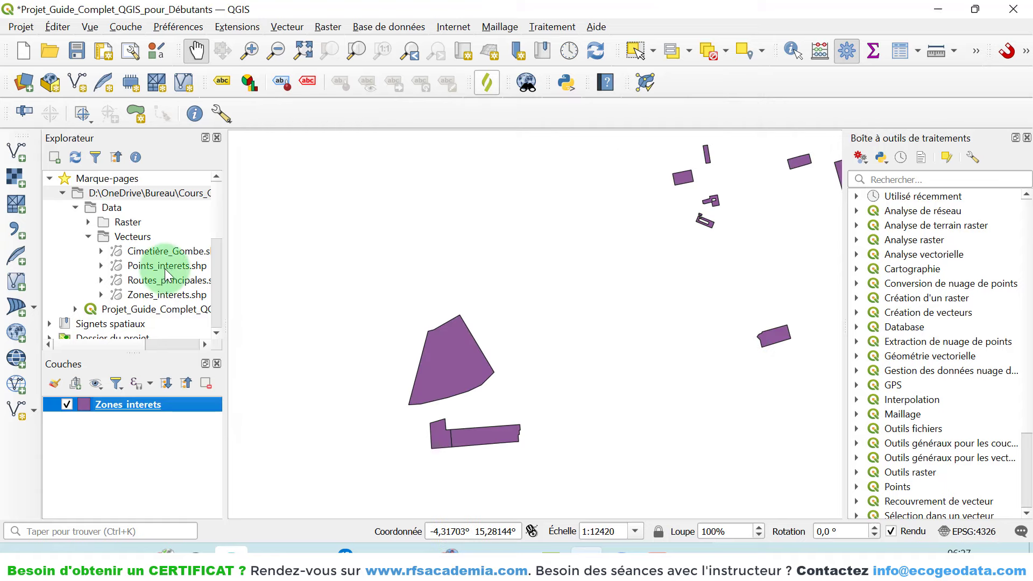
Step: Add Points_interets.shp from the bookmarked Vecteurs folder to the map and check its geometry type in the layer properties
left_click_drag(166, 269, 461, 302)
left_click_drag(568, 278, 474, 314)
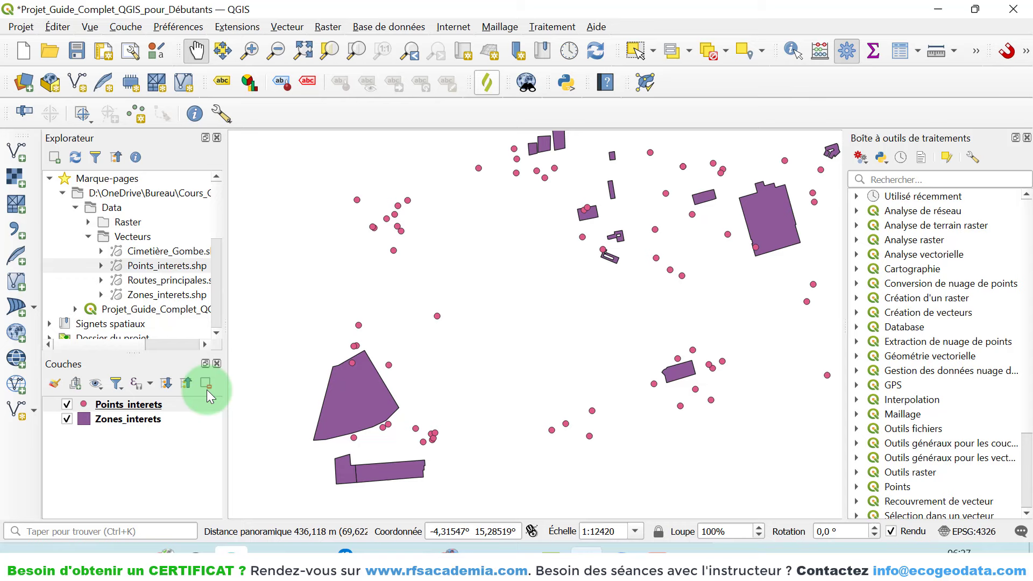
right_click(125, 408)
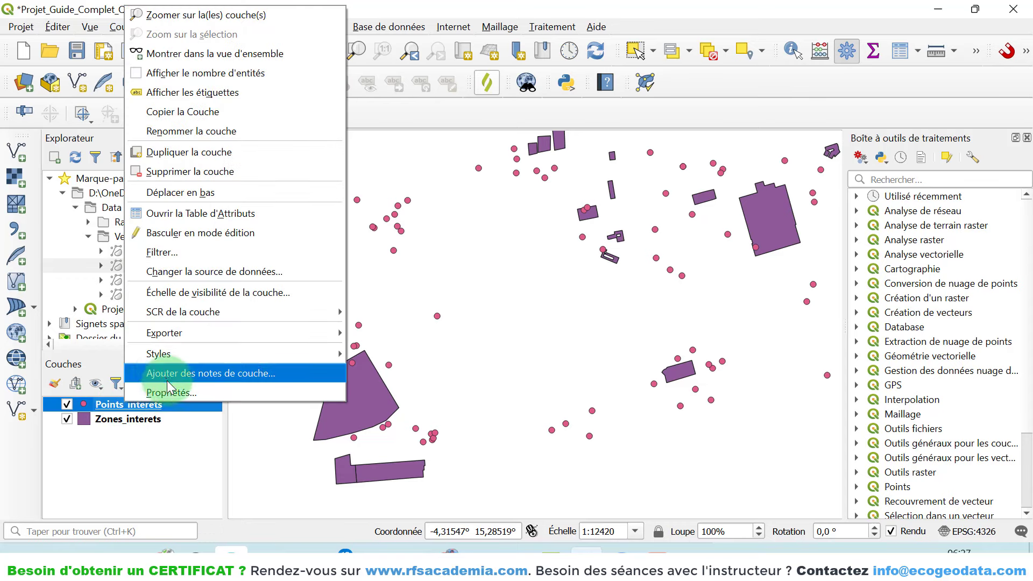
left_click(169, 391)
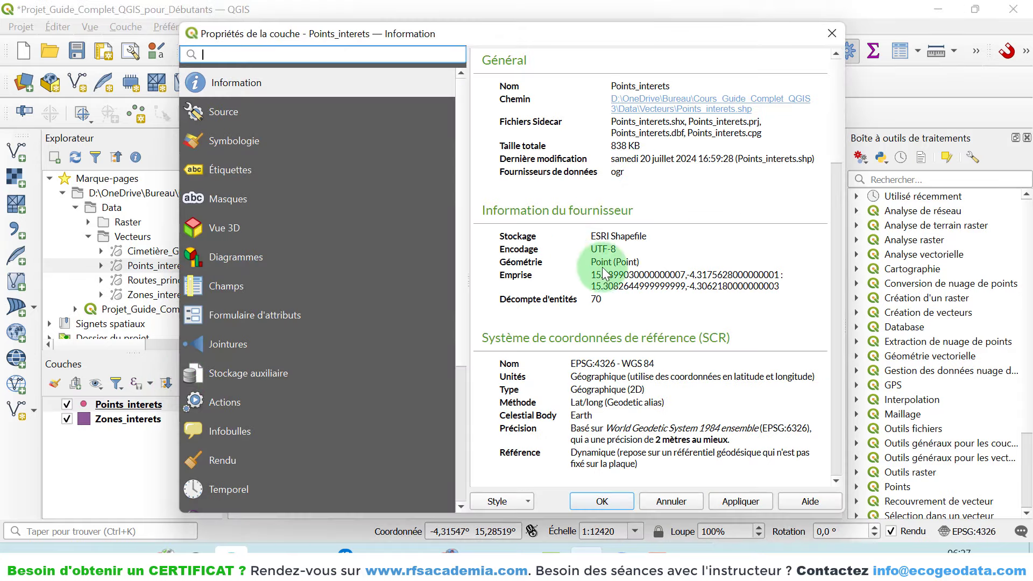
left_click_drag(501, 265, 645, 264)
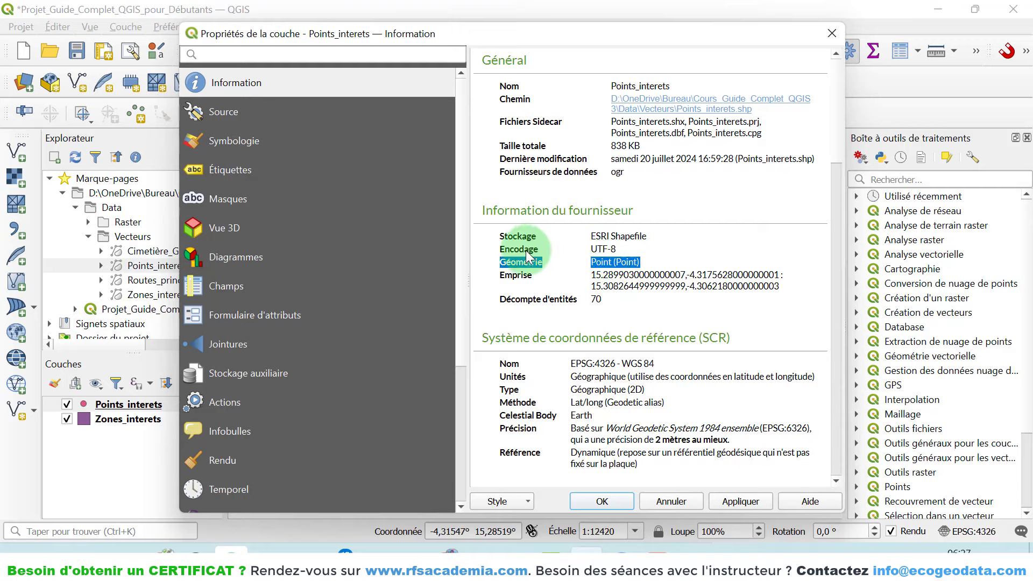
left_click(833, 32)
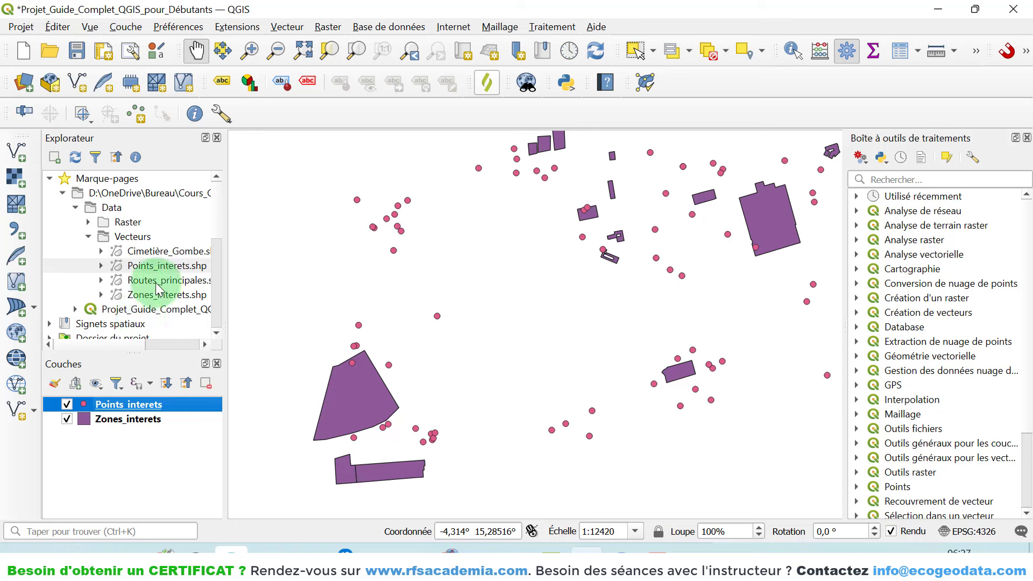
Step: Add Routes_principales.shp from the bookmarked Vecteurs folder to the map and check its geometry type in the layer properties
left_click_drag(158, 289, 461, 302)
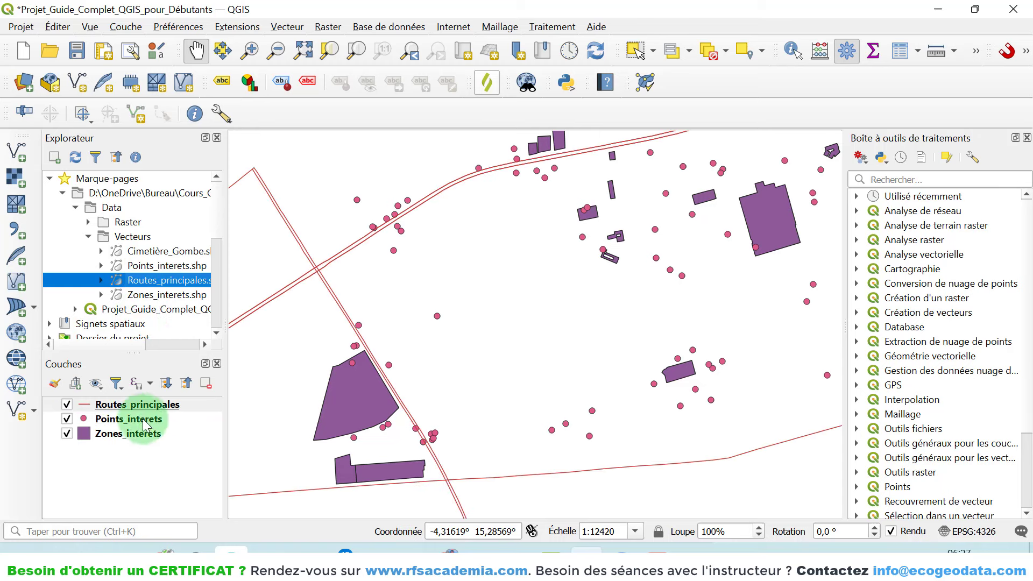
right_click(127, 407)
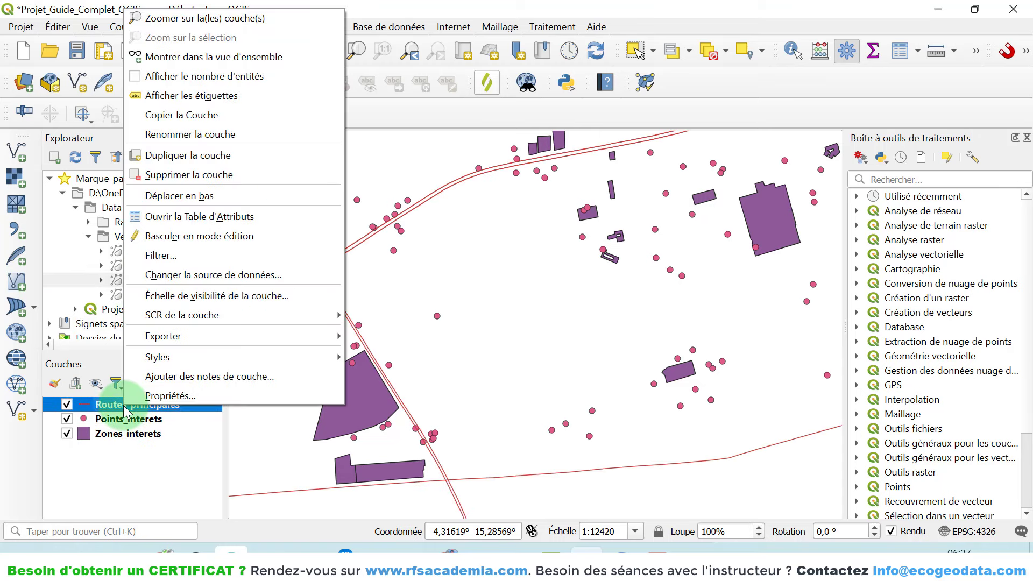
left_click(153, 395)
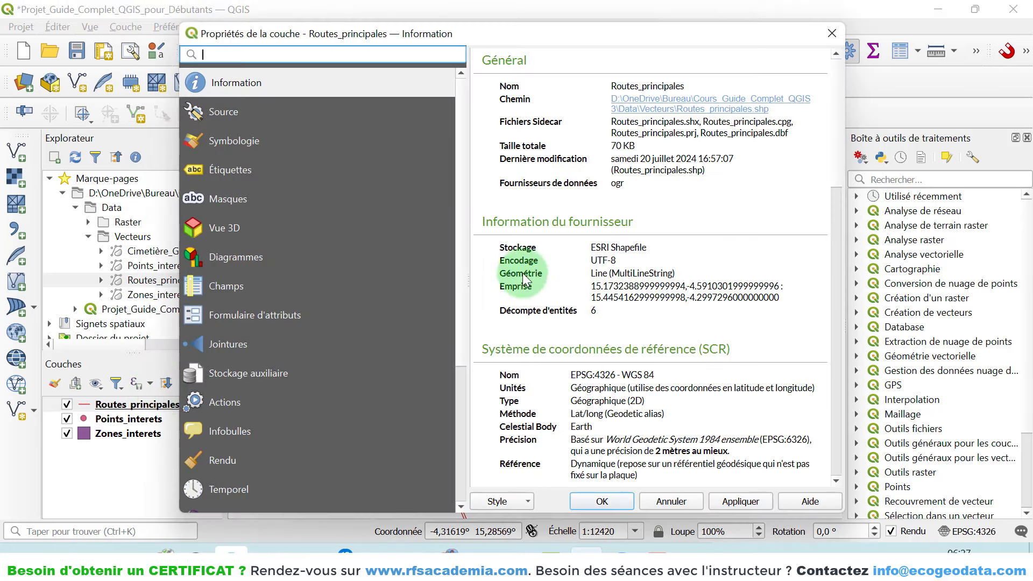
left_click_drag(499, 273, 658, 275)
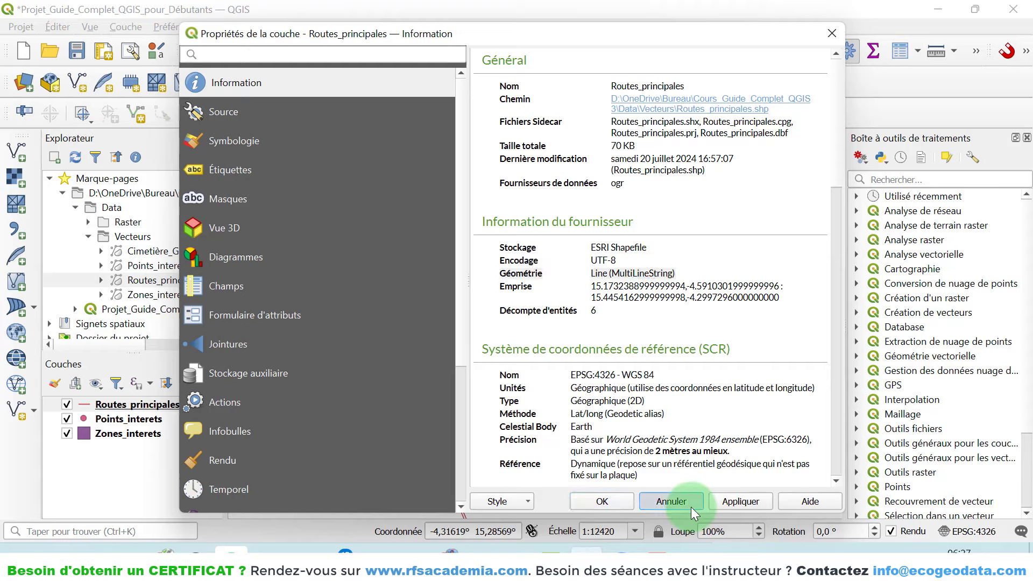
left_click(673, 501)
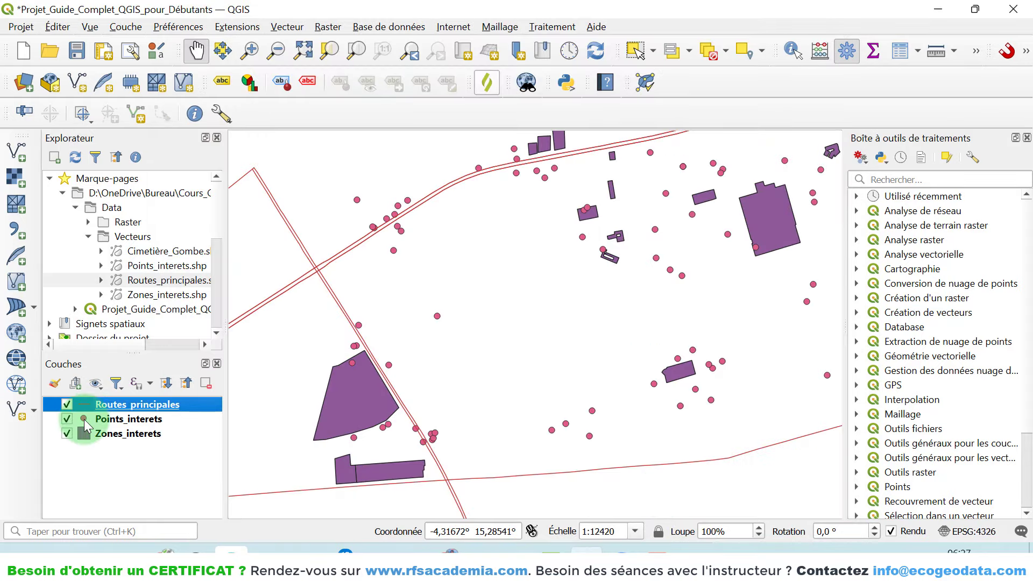
Step: Hide the Routes_principales and Points_interets layers so that only the Zones_interets polygons are displayed
left_click(66, 405)
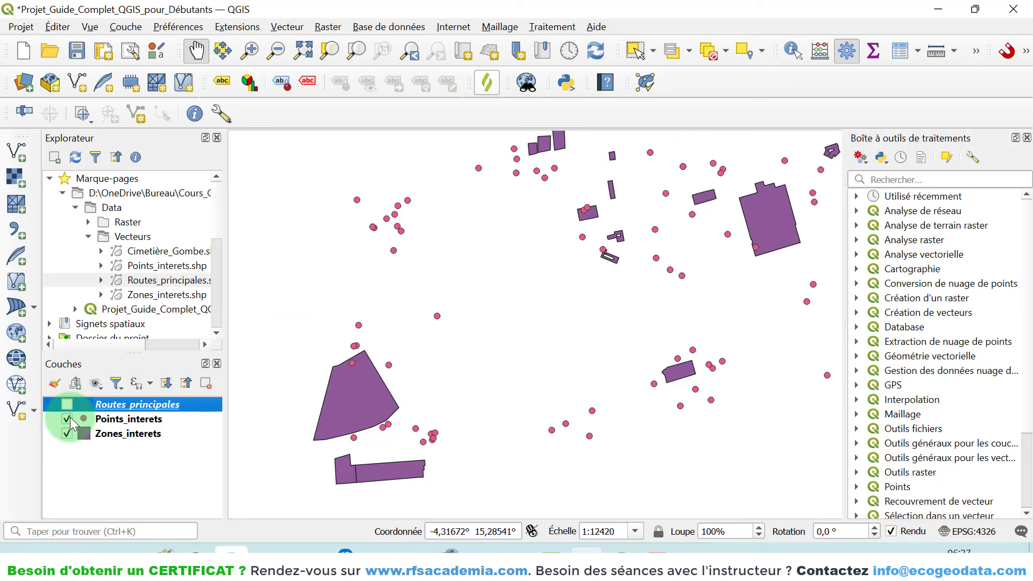
left_click(68, 418)
left_click(111, 435)
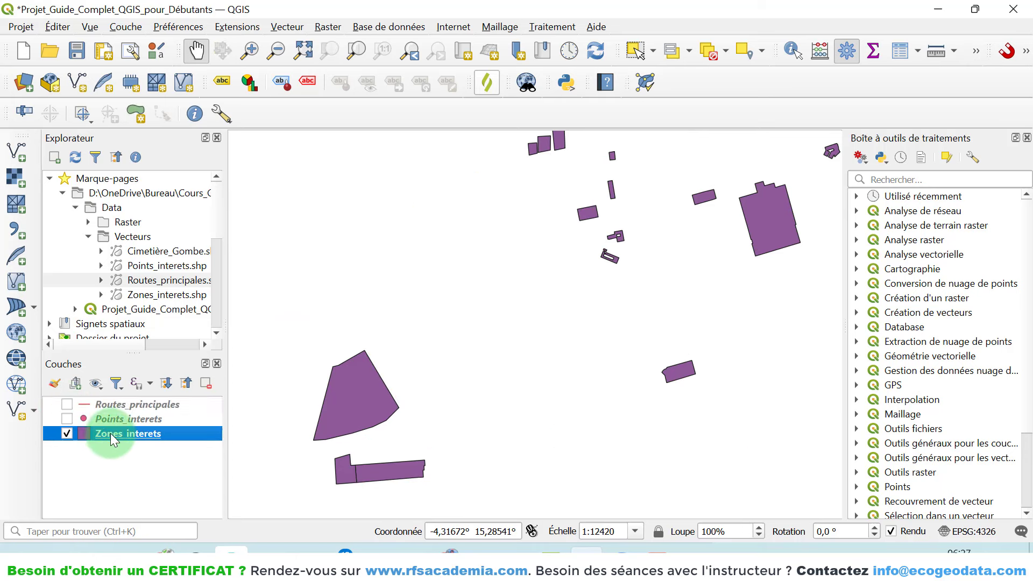
left_click_drag(408, 404, 388, 439)
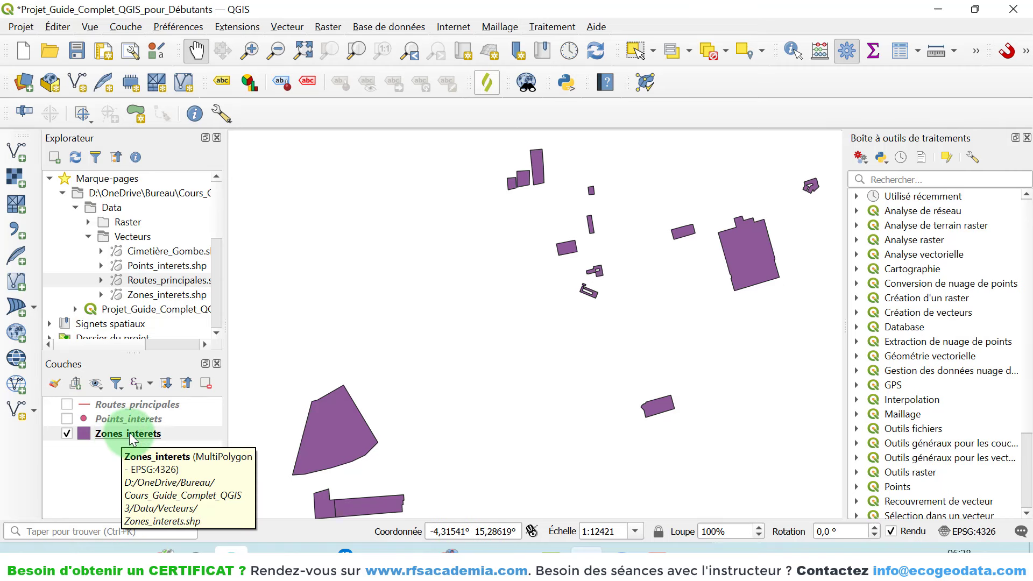
left_click_drag(517, 345, 517, 337)
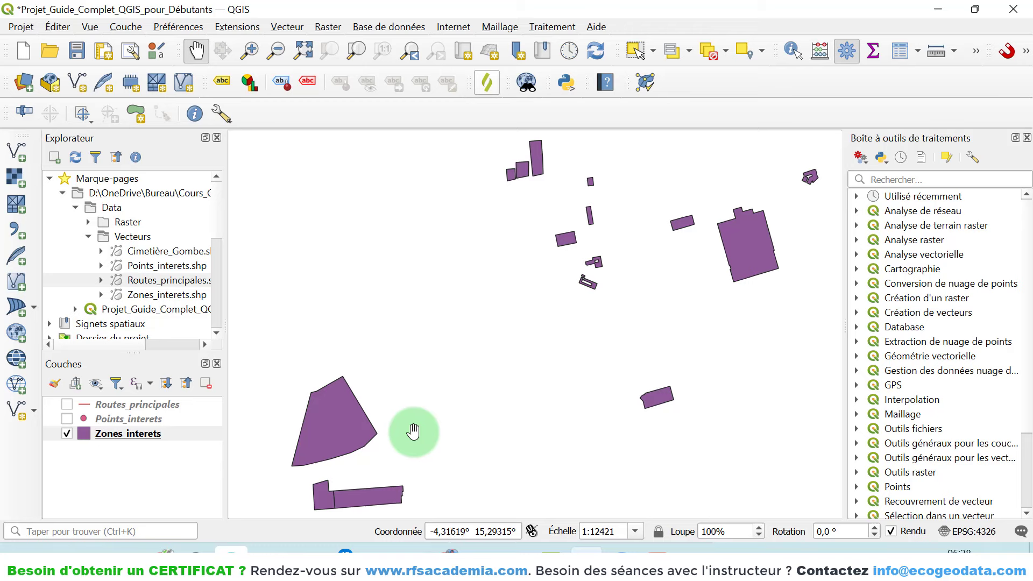
Step: Open the symbology settings of the Zones_interets layer and select its Remplissage simple symbol layer
right_click(131, 434)
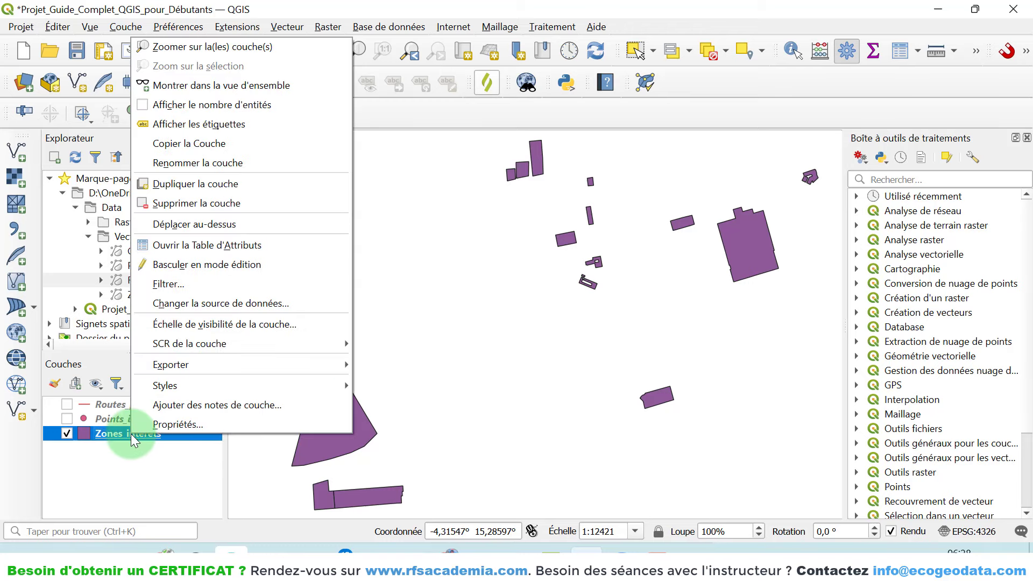
left_click(163, 427)
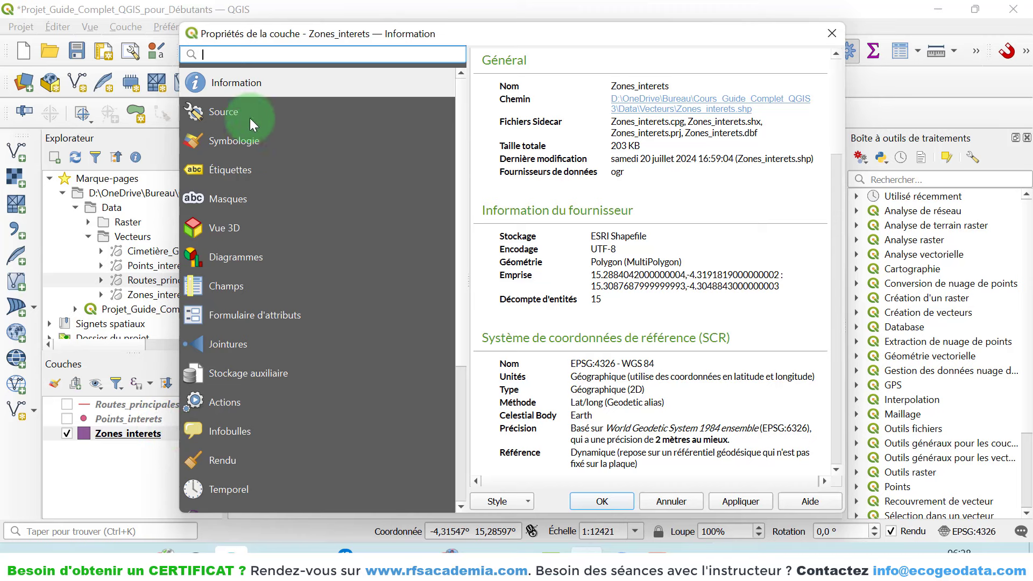
left_click(224, 141)
left_click_drag(502, 31, 365, 47)
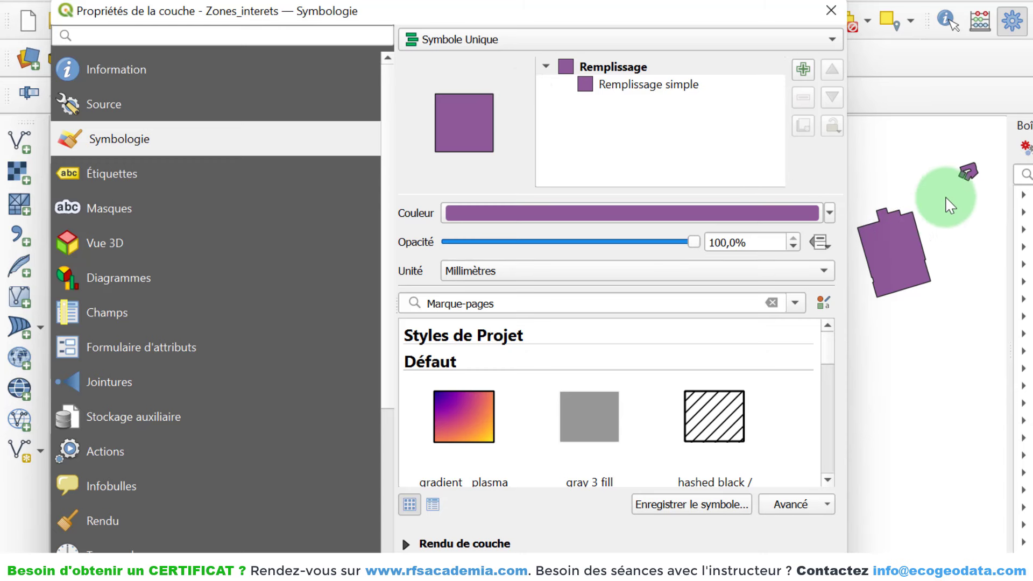
left_click(633, 85)
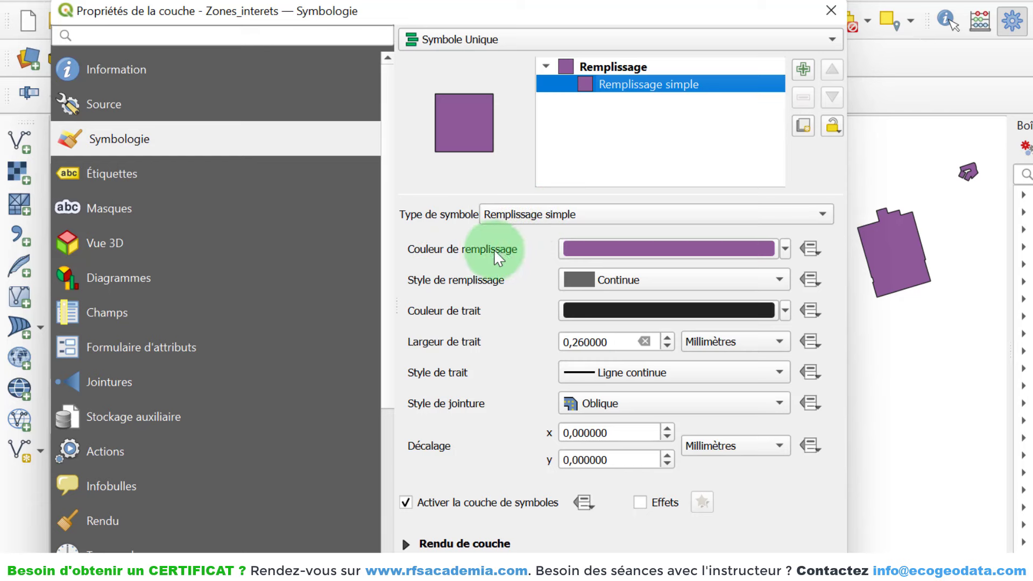
Step: Try standard orange as the fill colour of the Zones_interets polygons, then choose a light grey and apply it
left_click(787, 250)
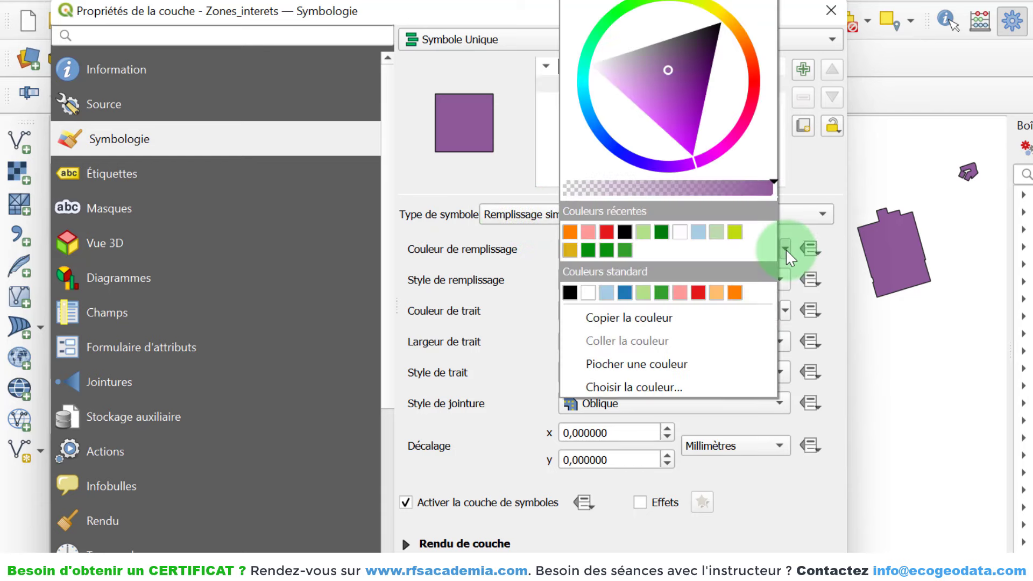
left_click(735, 293)
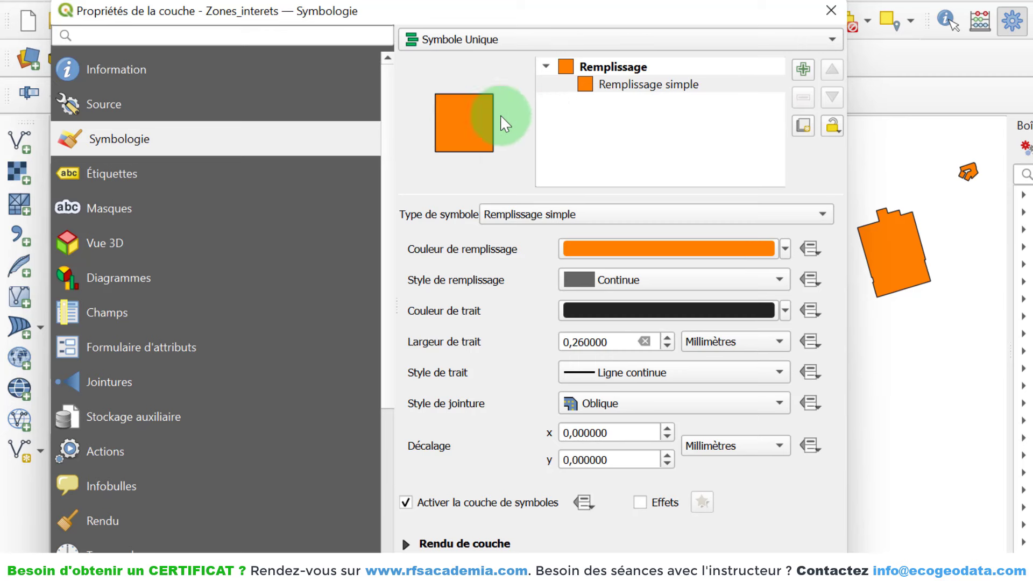
left_click(785, 250)
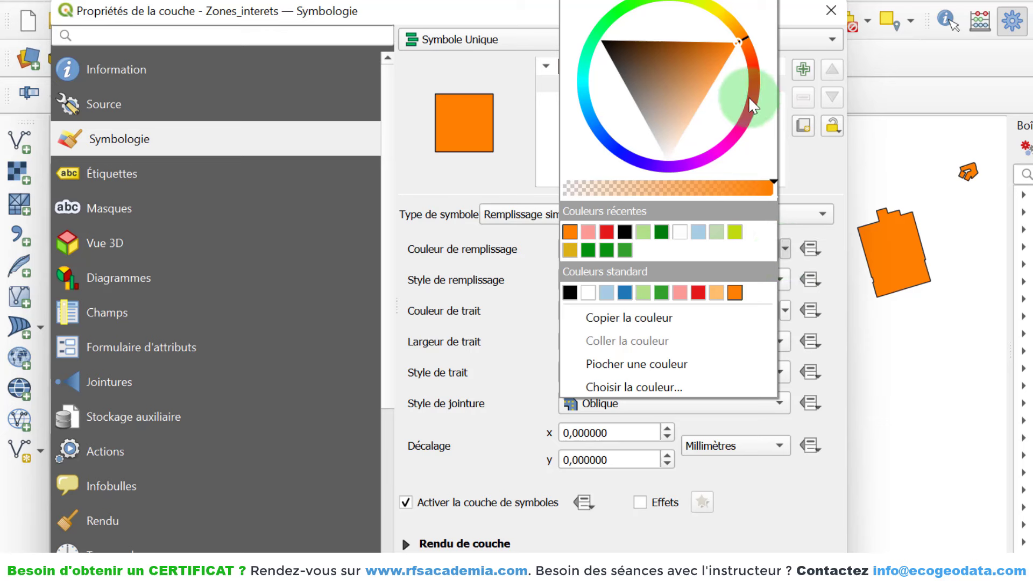
left_click(720, 12)
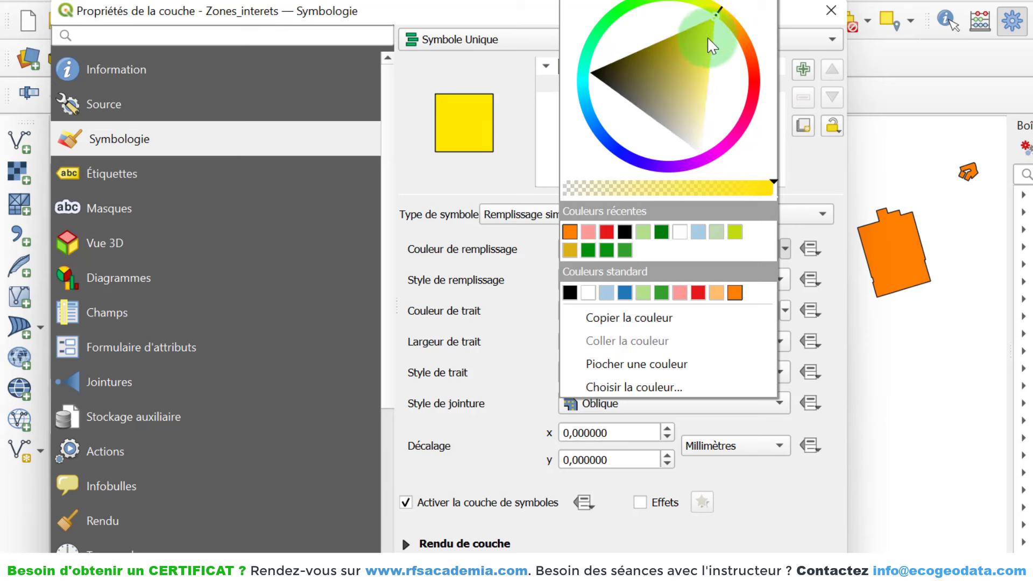
mouse_move(707, 39)
left_mouse_down()
mouse_move(691, 47)
mouse_move(697, 60)
mouse_move(665, 74)
mouse_move(690, 86)
mouse_move(634, 76)
mouse_move(635, 66)
mouse_move(704, 124)
mouse_move(740, 103)
mouse_move(739, 129)
mouse_move(675, 137)
mouse_move(672, 148)
left_mouse_up()
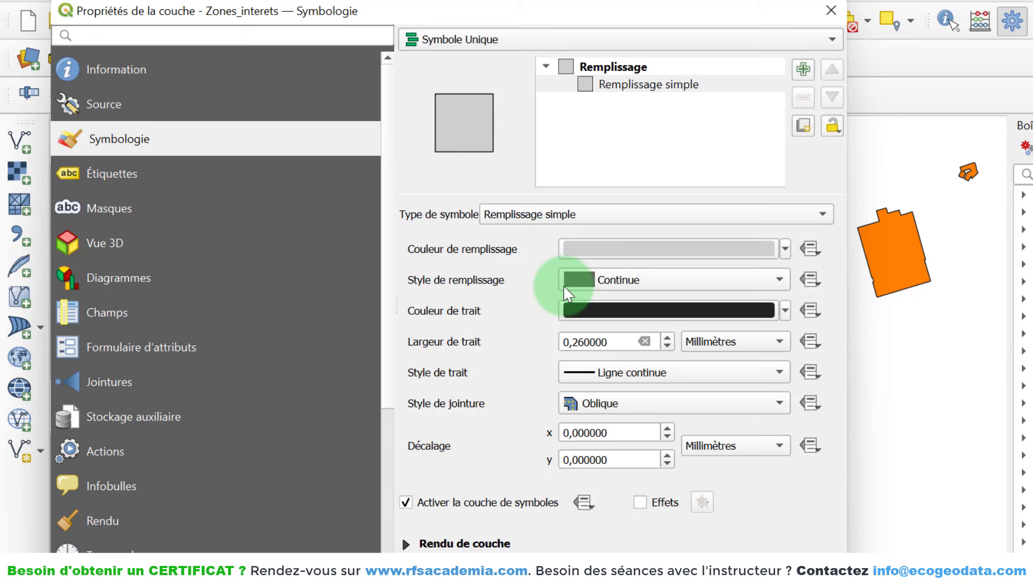
mouse_move(732, 570)
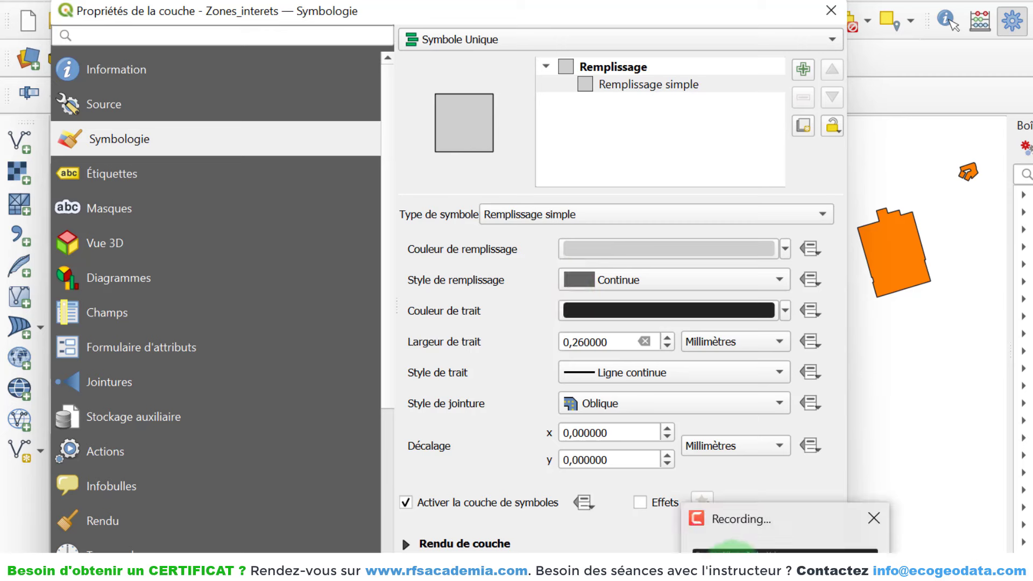
left_click(727, 560)
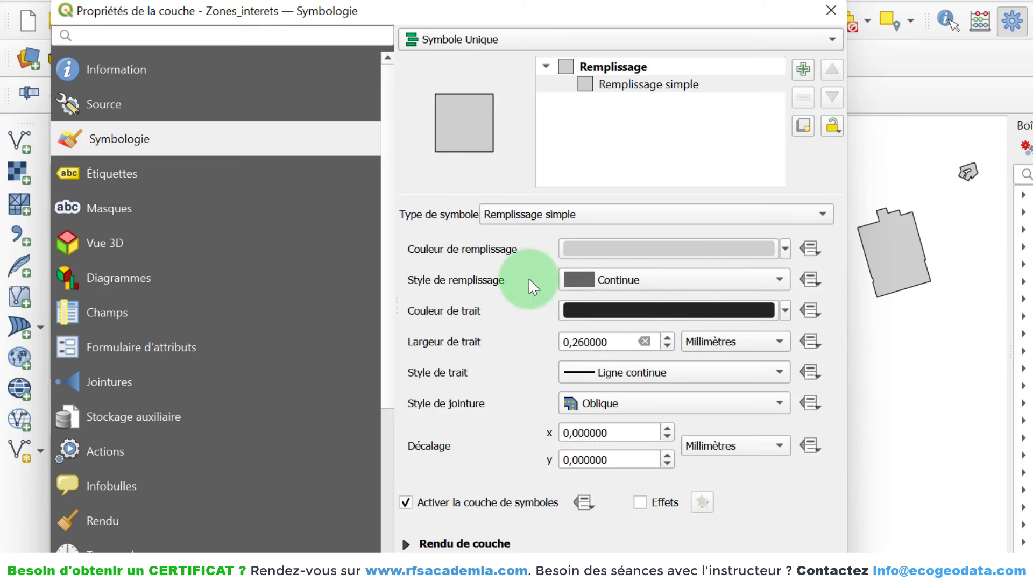
Step: Try the fill styles Pas de remplissage, Densité 1 and Diagonale X on the polygons, then return to Continue
left_click(769, 279)
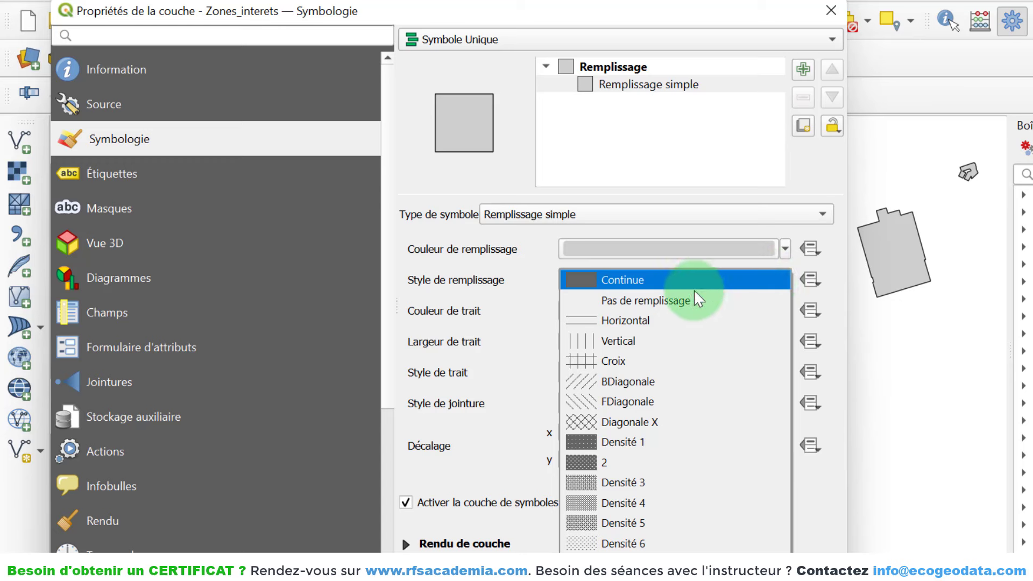
left_click(646, 305)
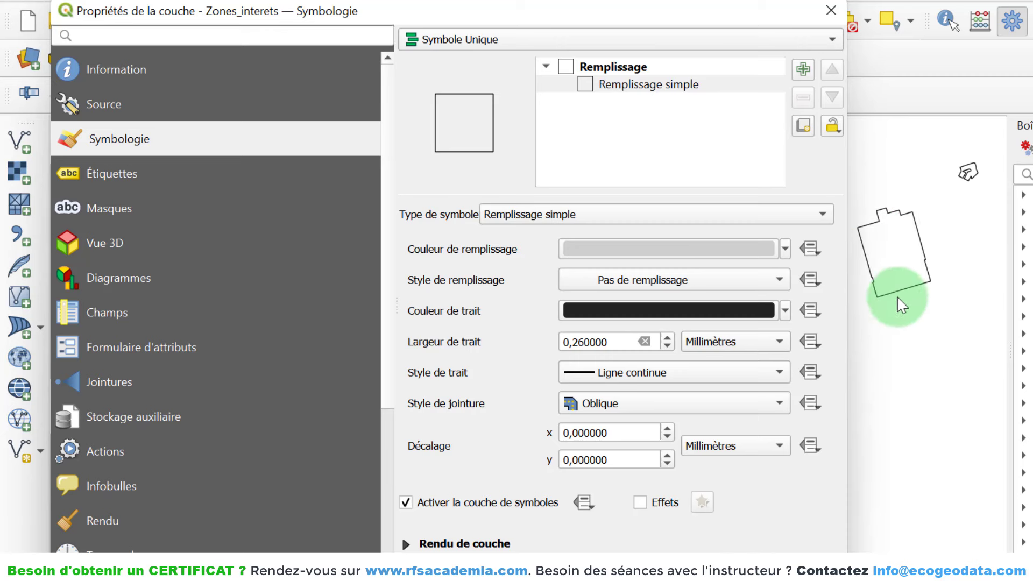
left_click(732, 273)
left_click(624, 421)
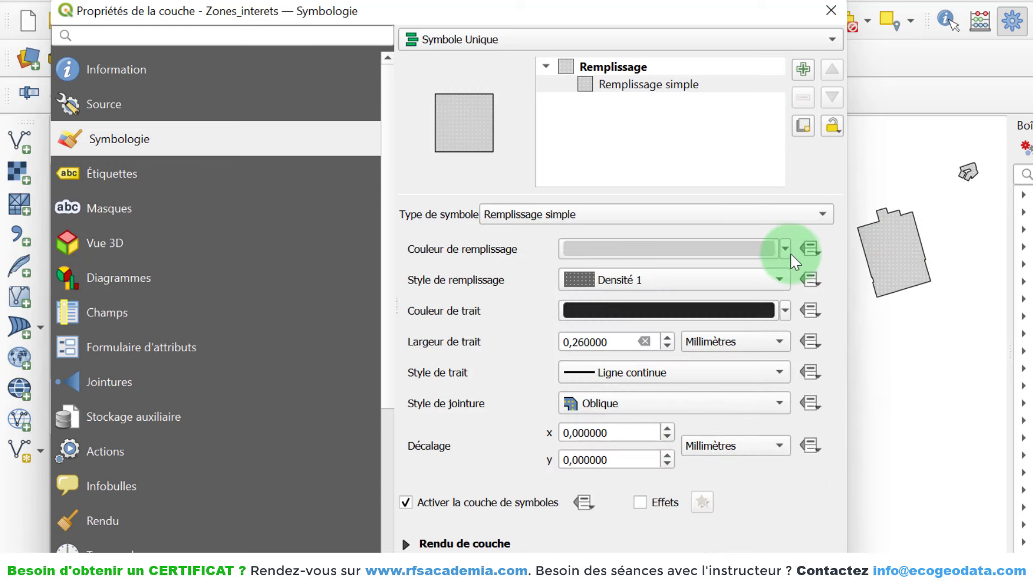
left_click(777, 280)
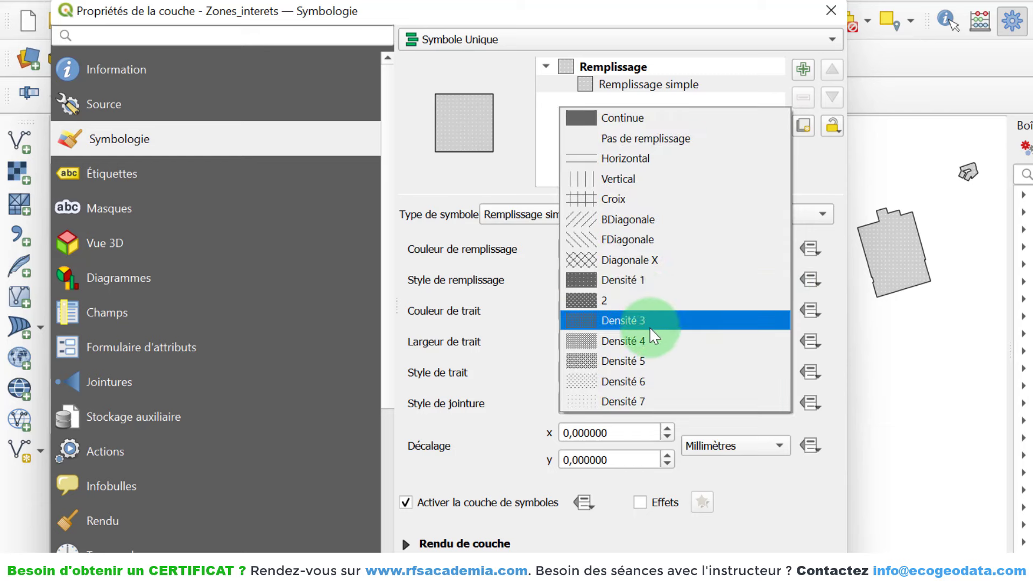
left_click(640, 277)
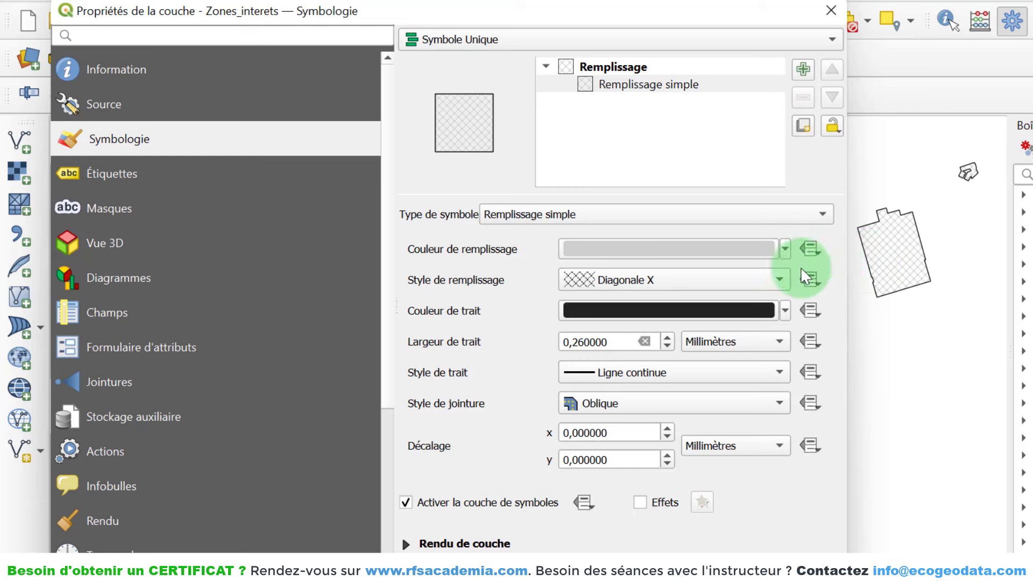
left_click(783, 273)
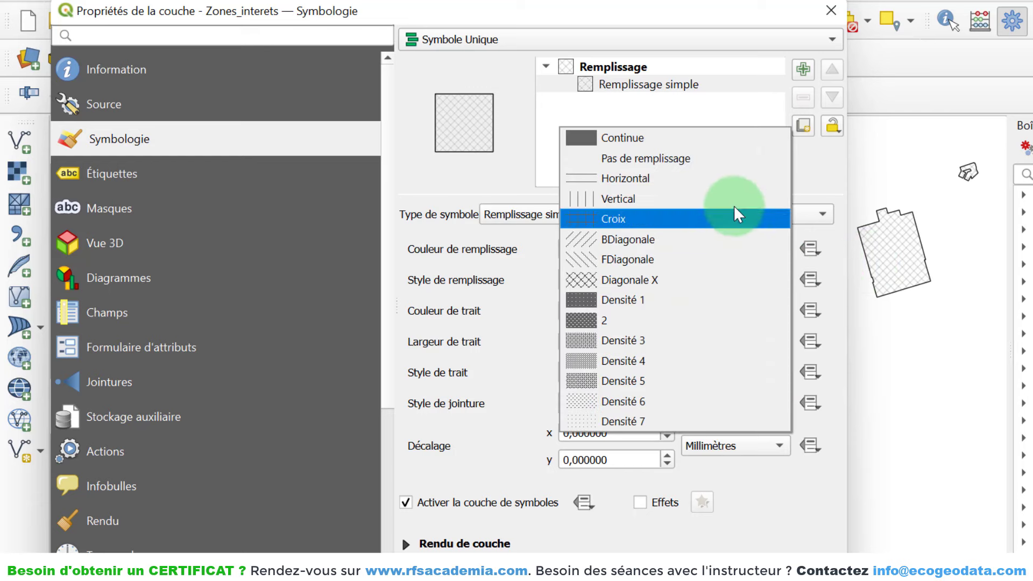
left_click(726, 141)
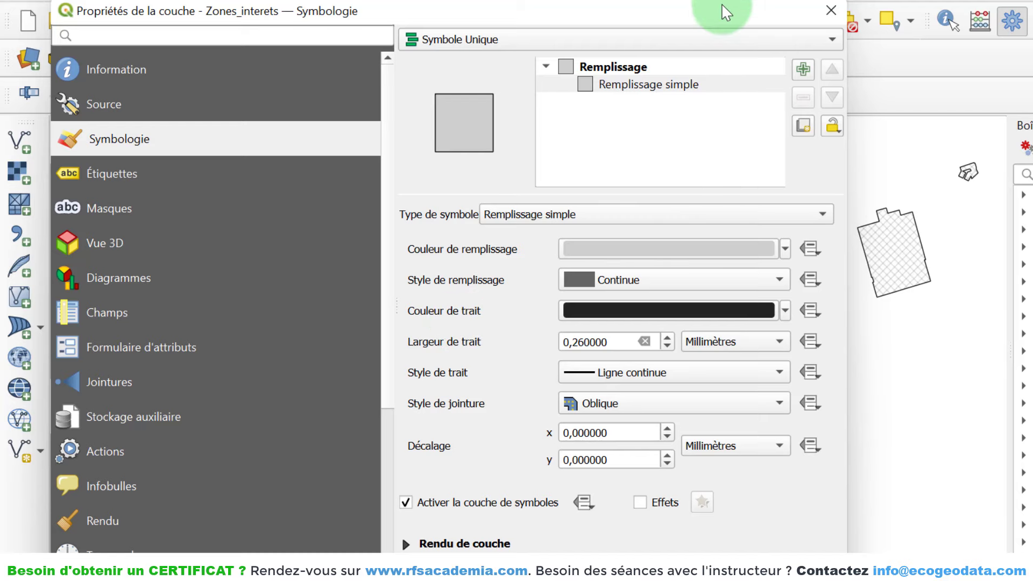
Step: Give the Zones_interets polygons a red outline with a stroke width of 0.66 mm and apply the style
left_click_drag(724, 12, 554, 14)
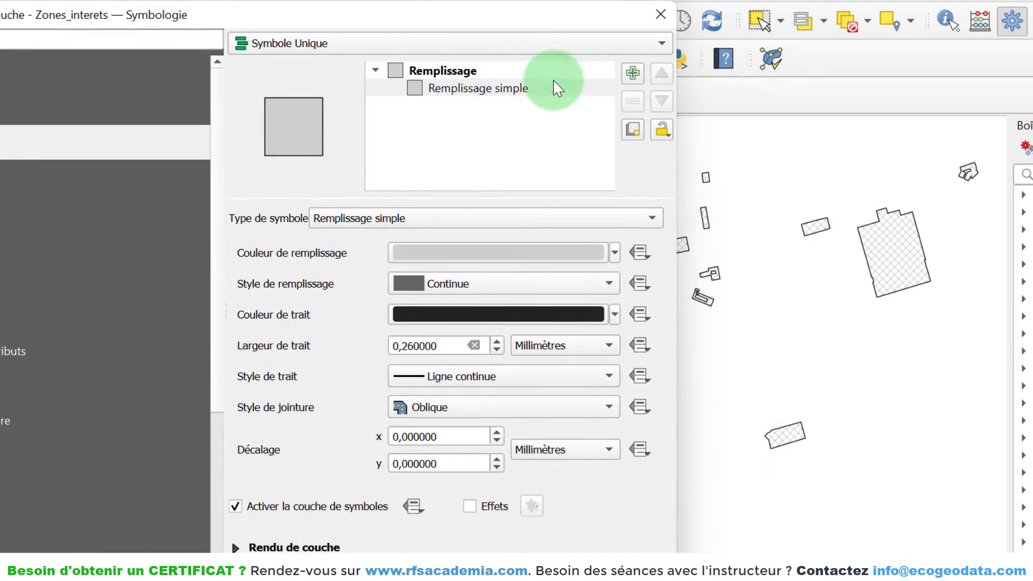
left_click(615, 315)
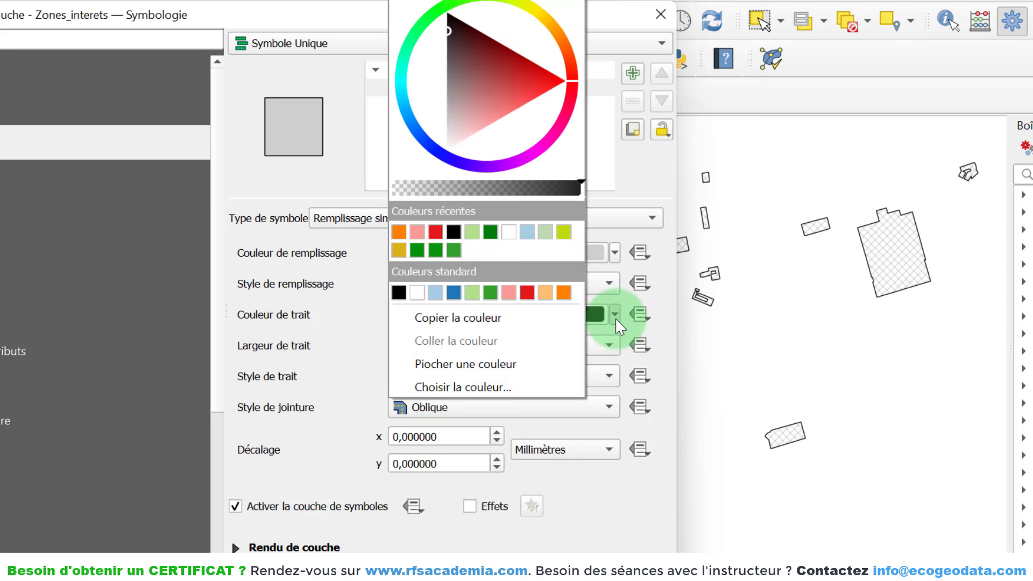
left_click(543, 68)
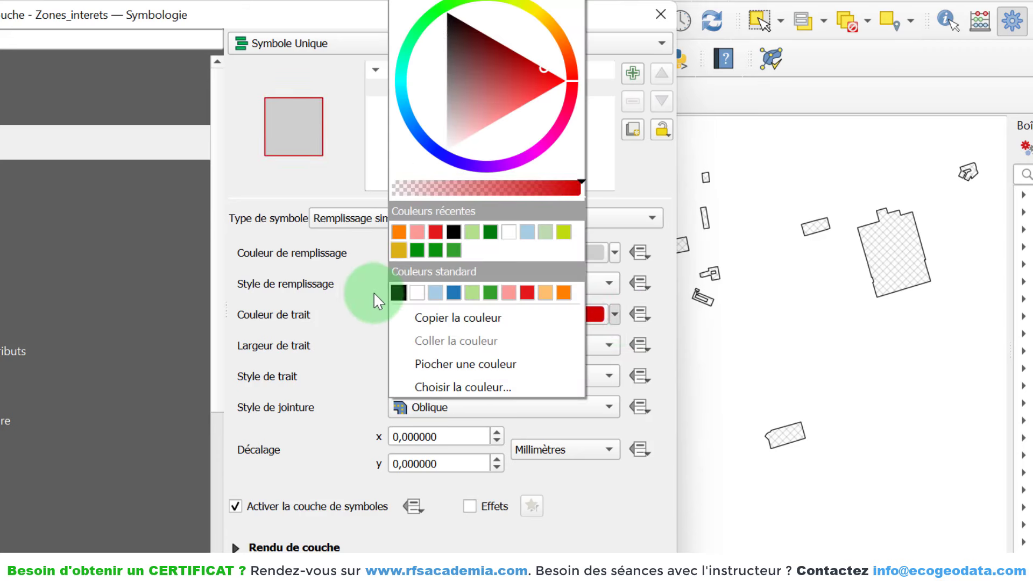
left_click(357, 293)
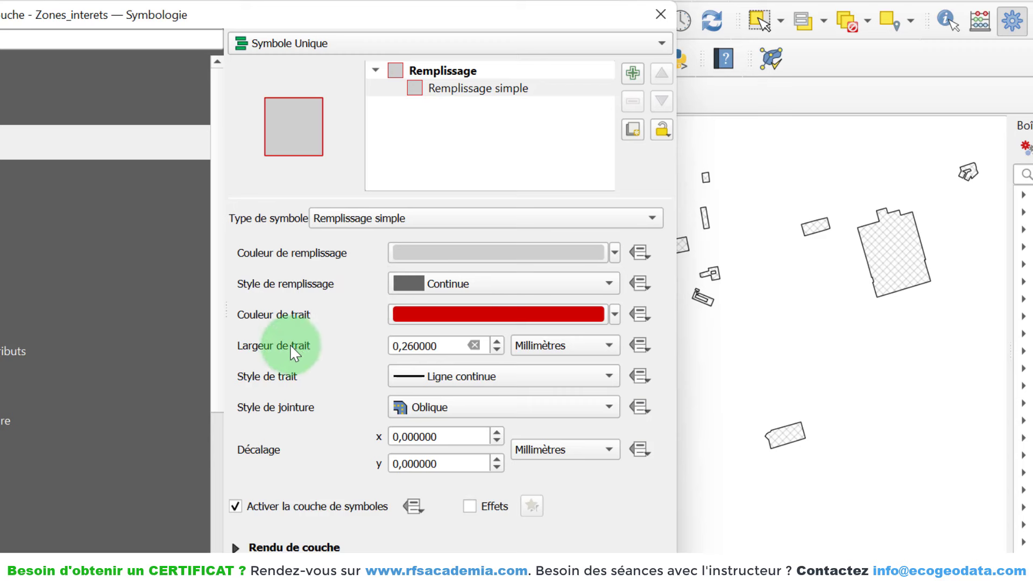
left_click(497, 341)
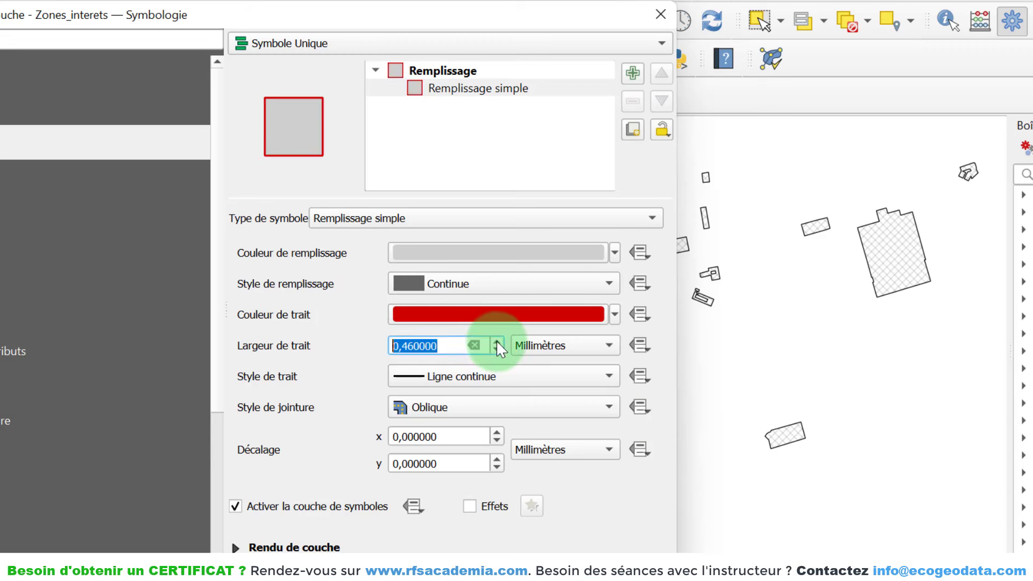
left_click(497, 342)
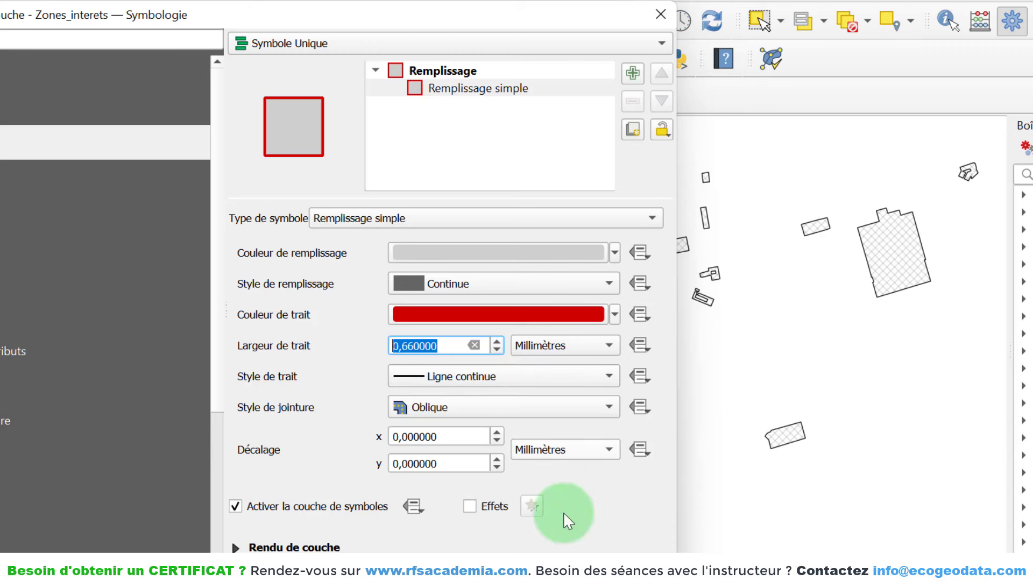
left_click(563, 568)
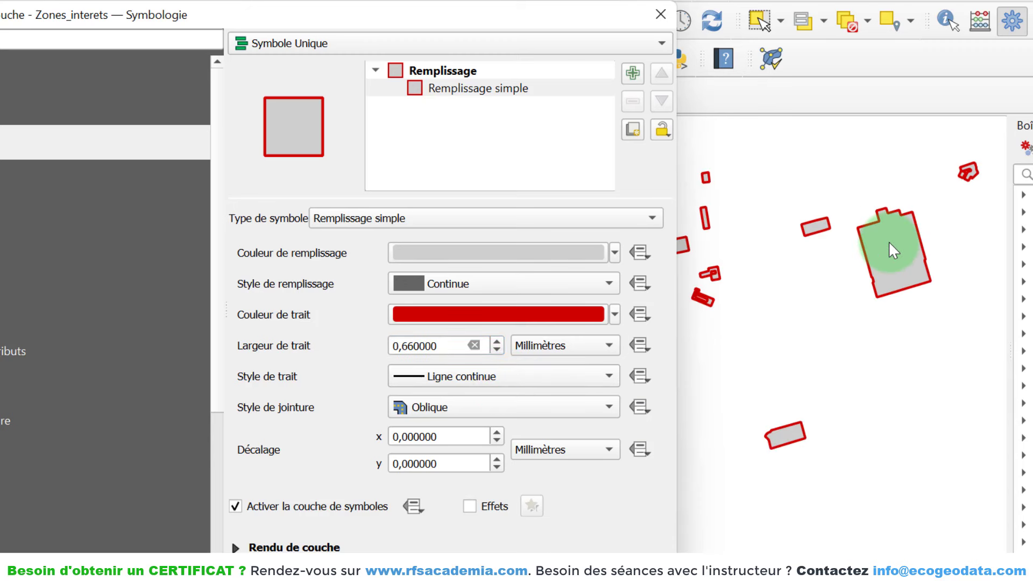